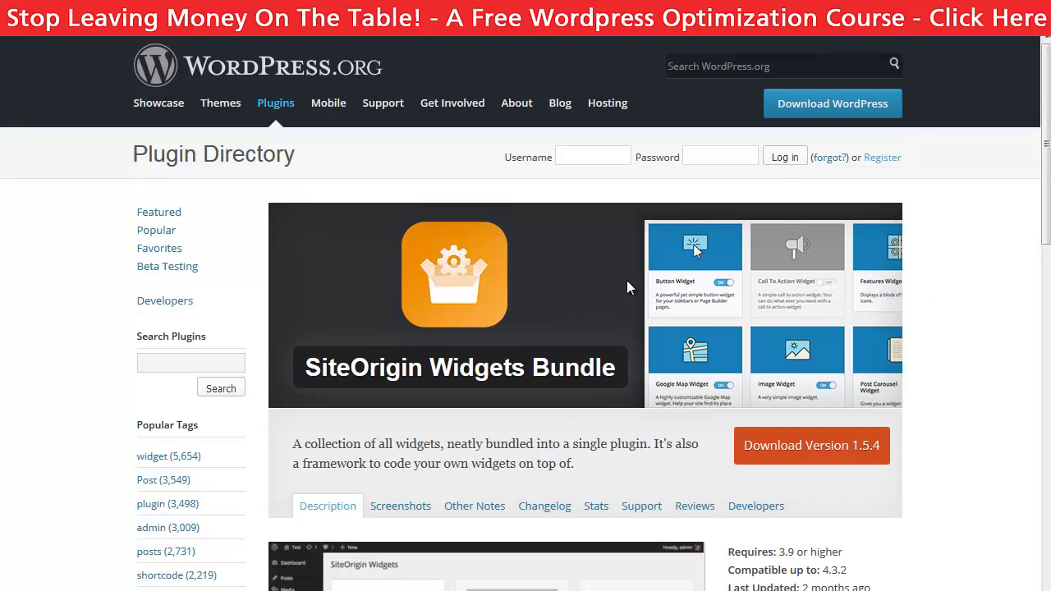
Step: Highlight the SiteOrigin Widgets Bundle name on its WordPress.org Plugin Directory page
left_click_drag(305, 367, 614, 366)
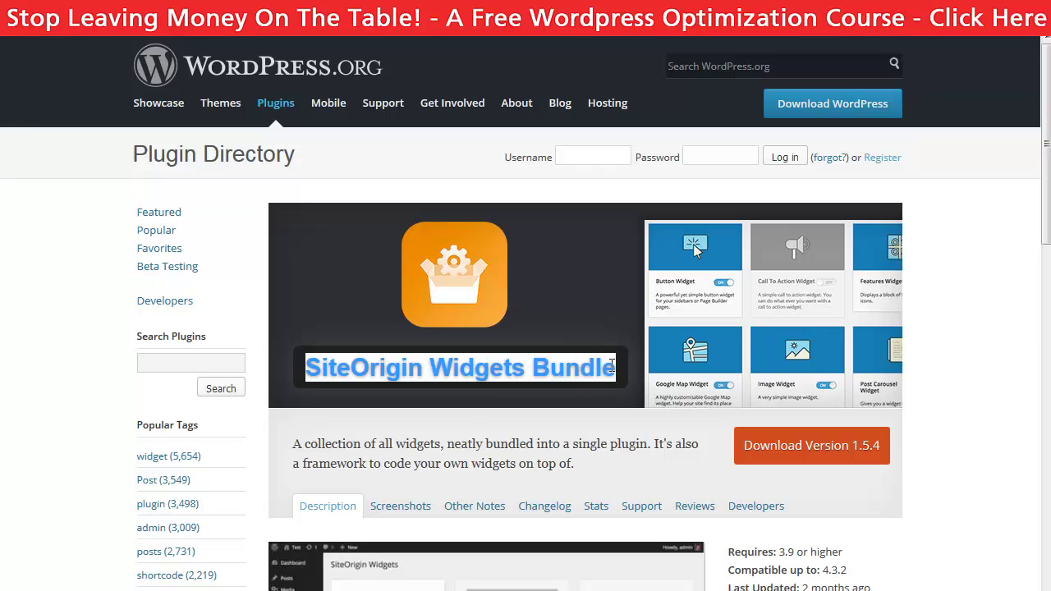
left_click(614, 365)
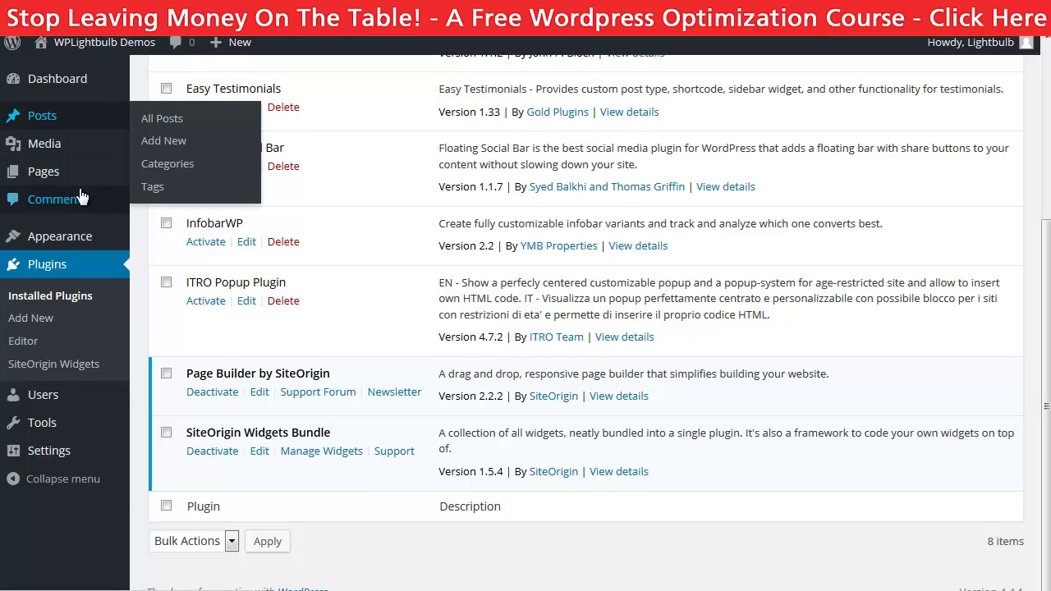
Step: Create a new page titled 'Demo' and switch it to the Page Builder
left_click(172, 195)
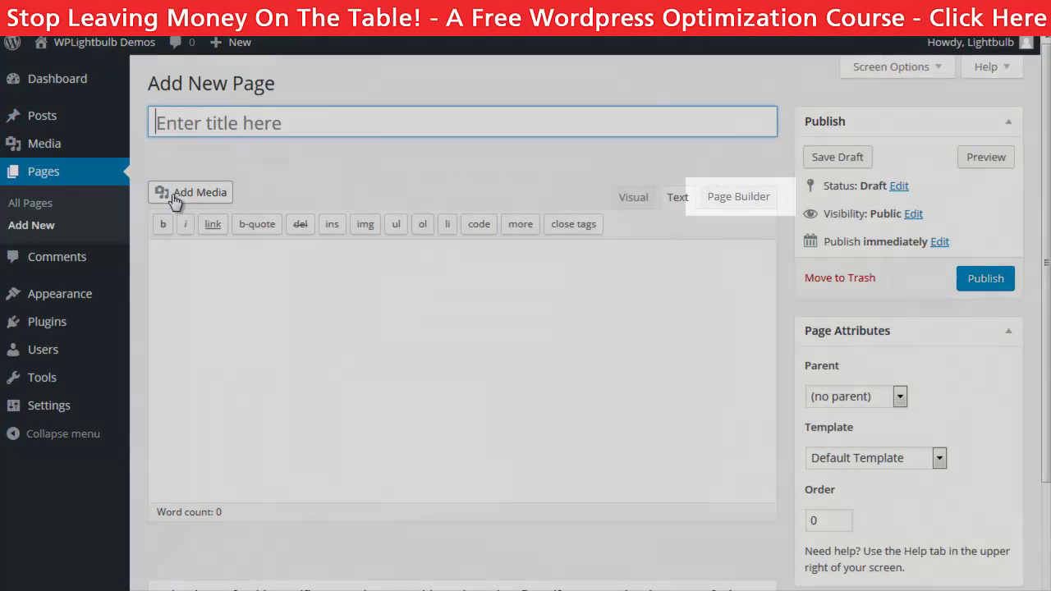
type("Demo")
left_click(704, 251)
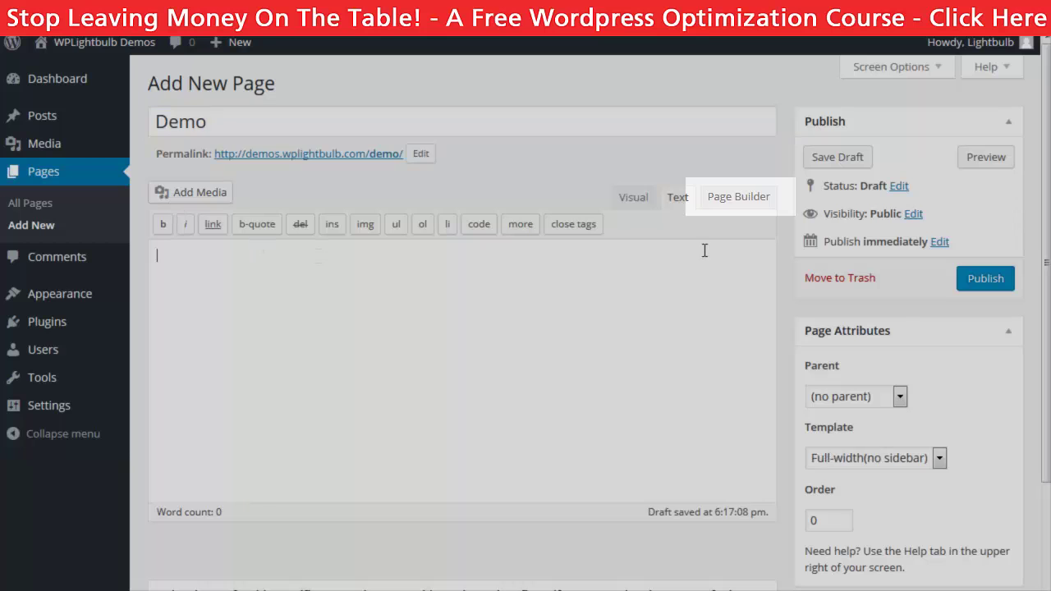
left_click(748, 202)
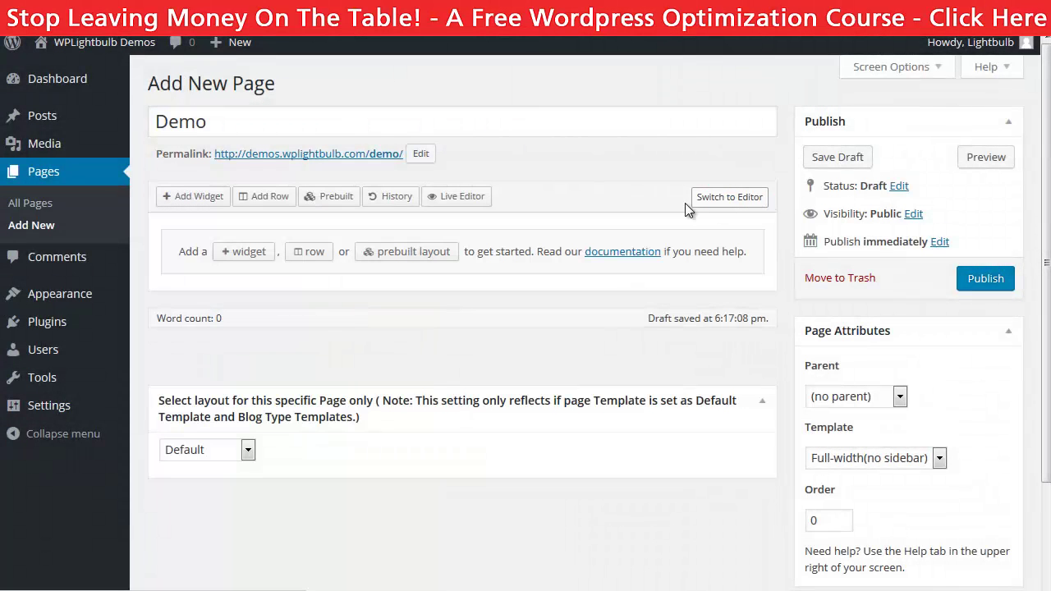
Step: Insert a single-column row and bring up the Add New Widget dialog
left_click(259, 200)
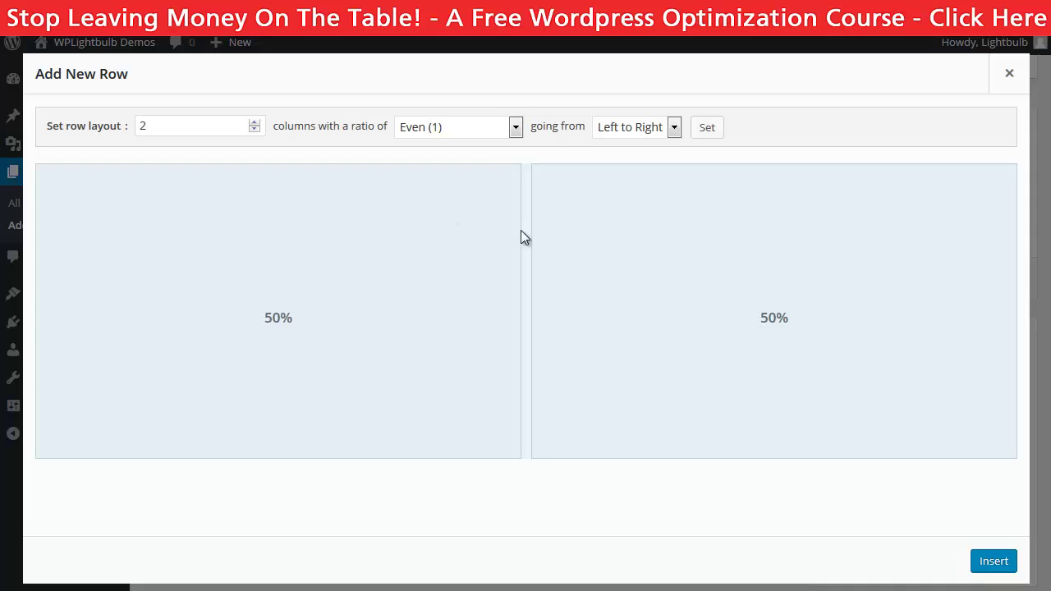
left_click_drag(197, 126, 121, 128)
type("1")
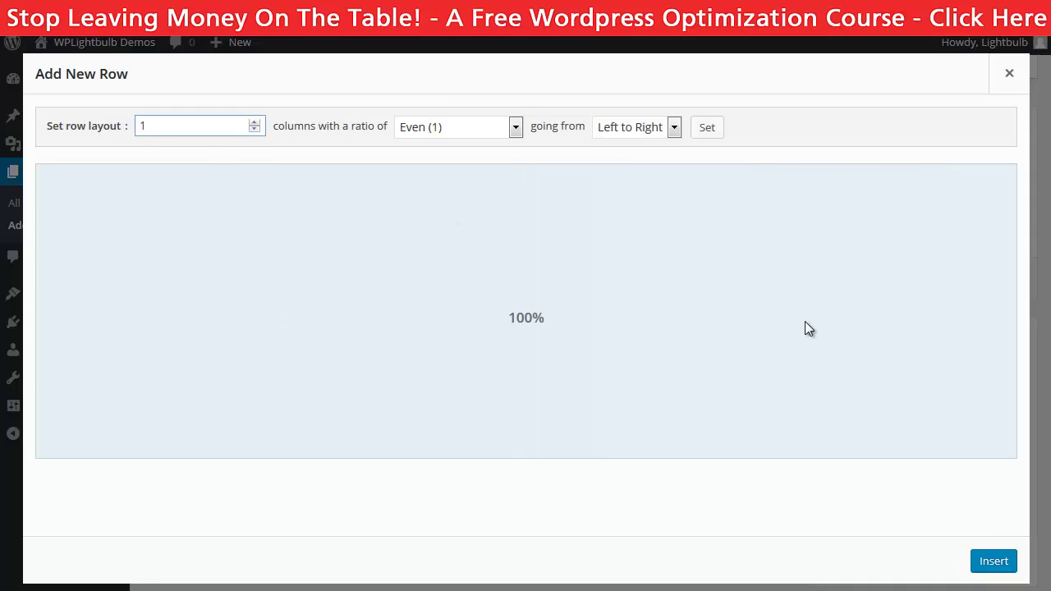
left_click(982, 566)
left_click(194, 200)
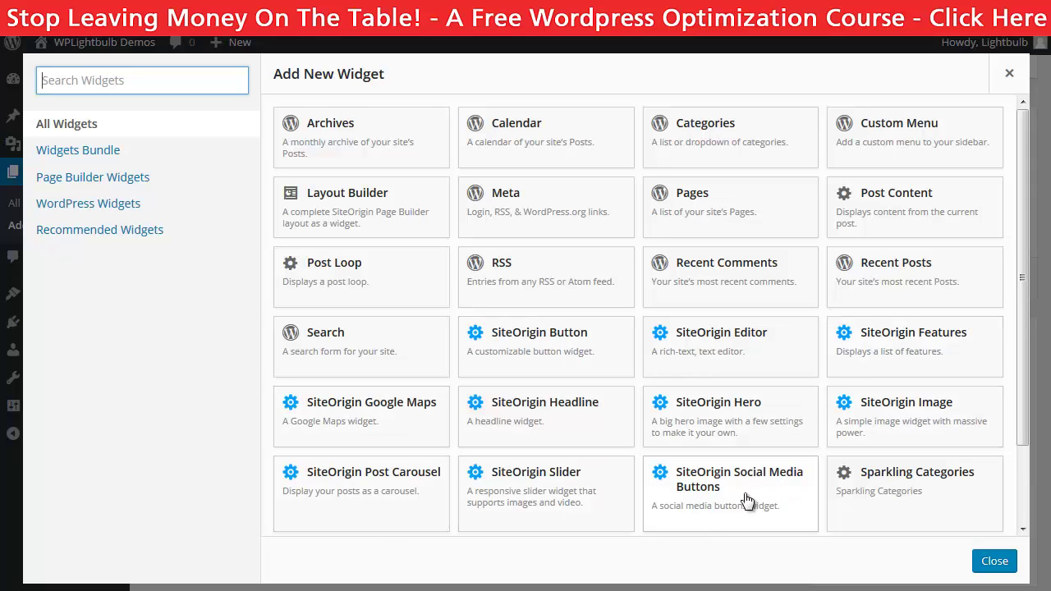
Step: Add a SiteOrigin Slider widget to the row and give it one expanded frame
left_click(535, 509)
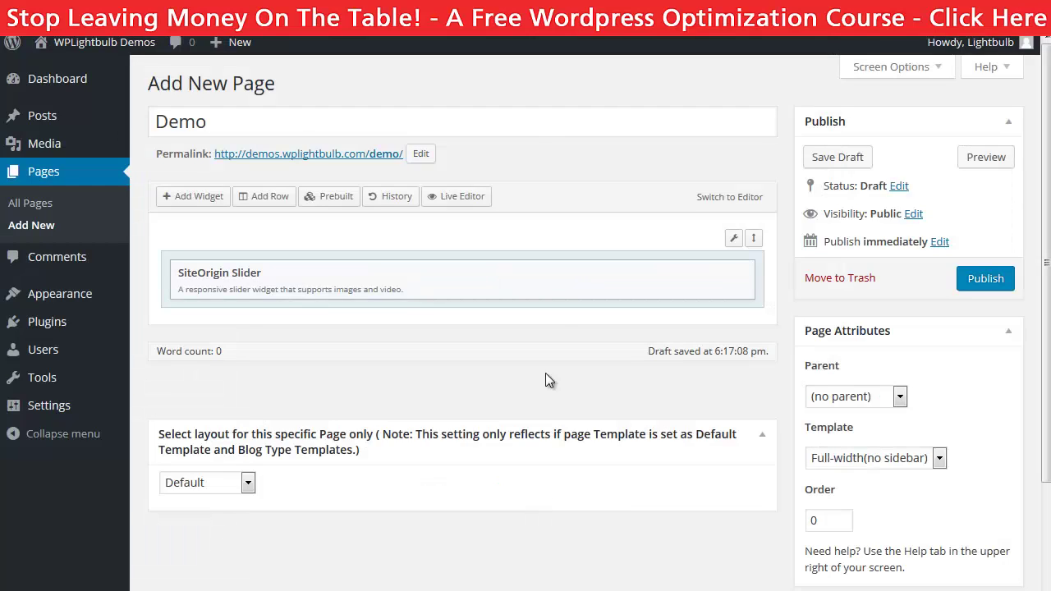
left_click(542, 282)
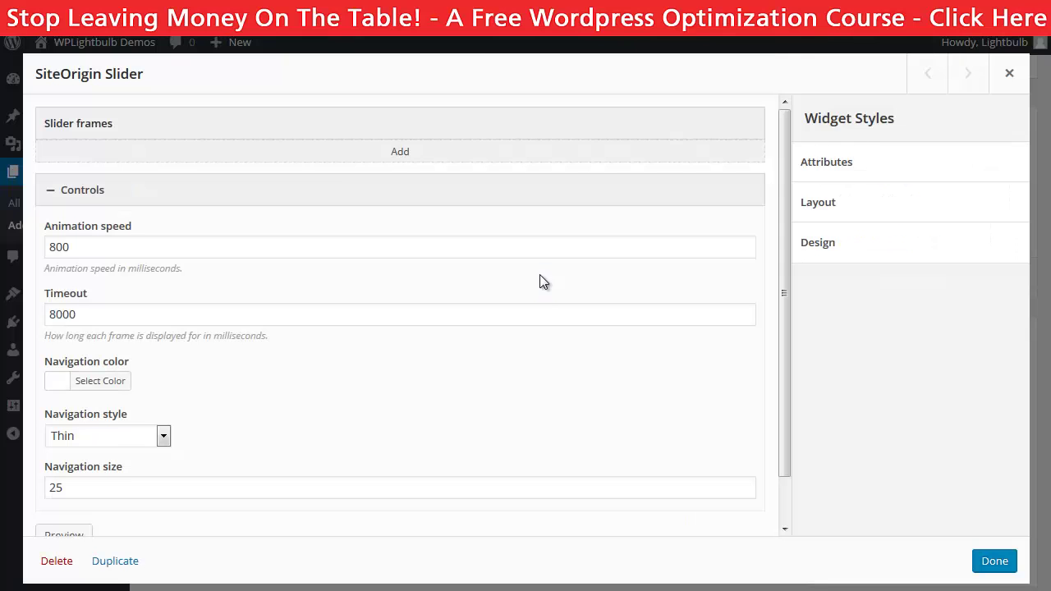
left_click(285, 152)
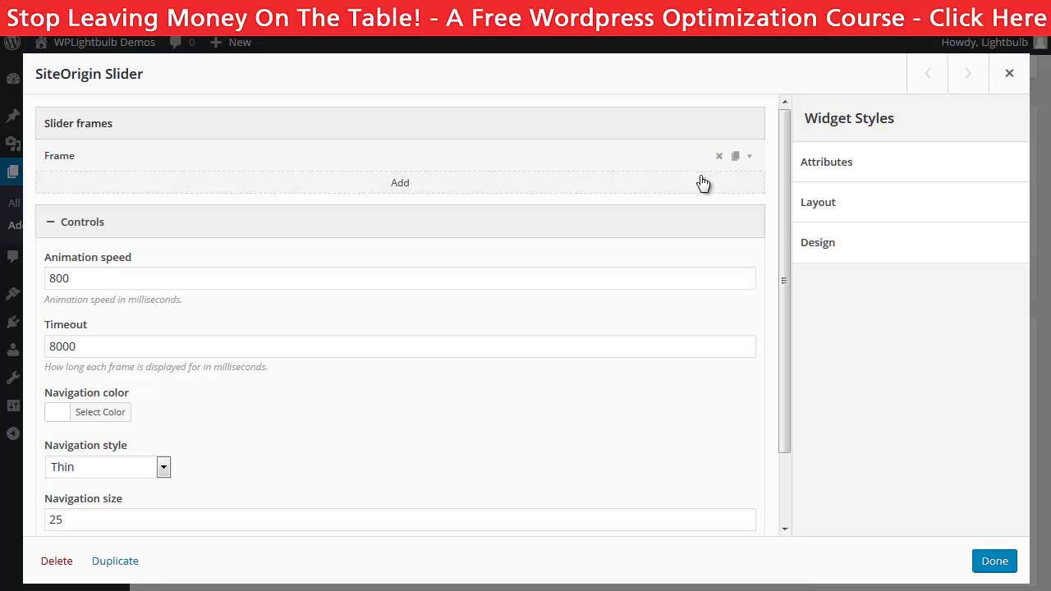
left_click(434, 156)
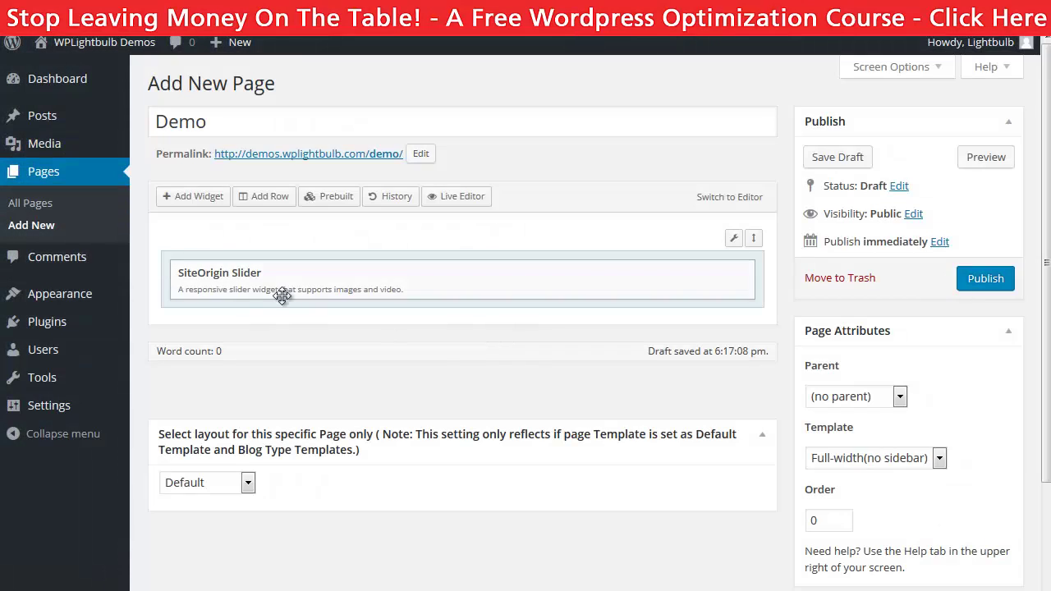
mouse_move(437, 285)
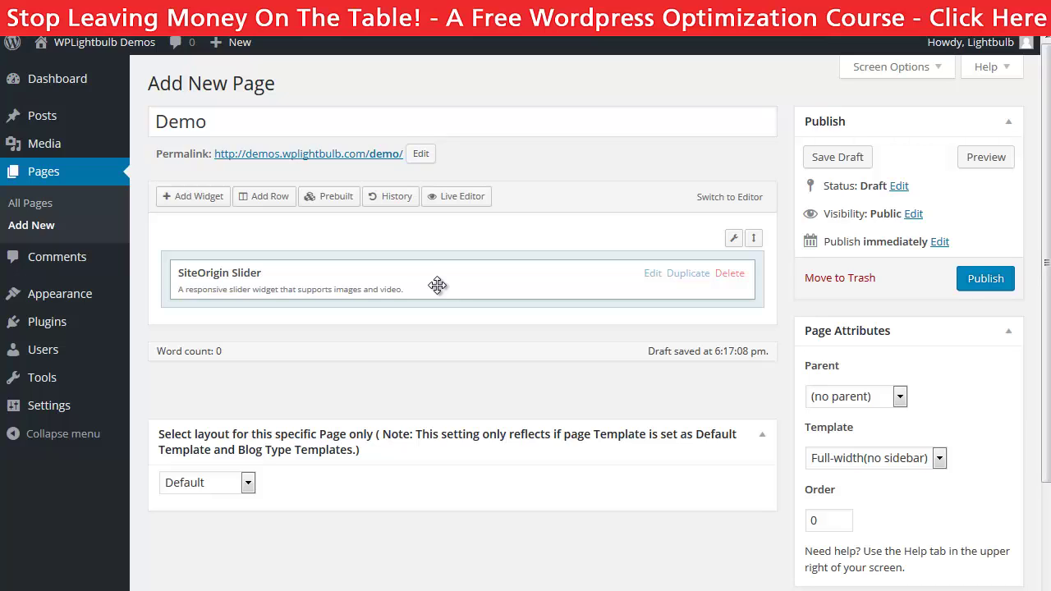
Step: Overwrite the page with the Cafe Style prebuilt layout and open it in Live Editor
left_click(336, 198)
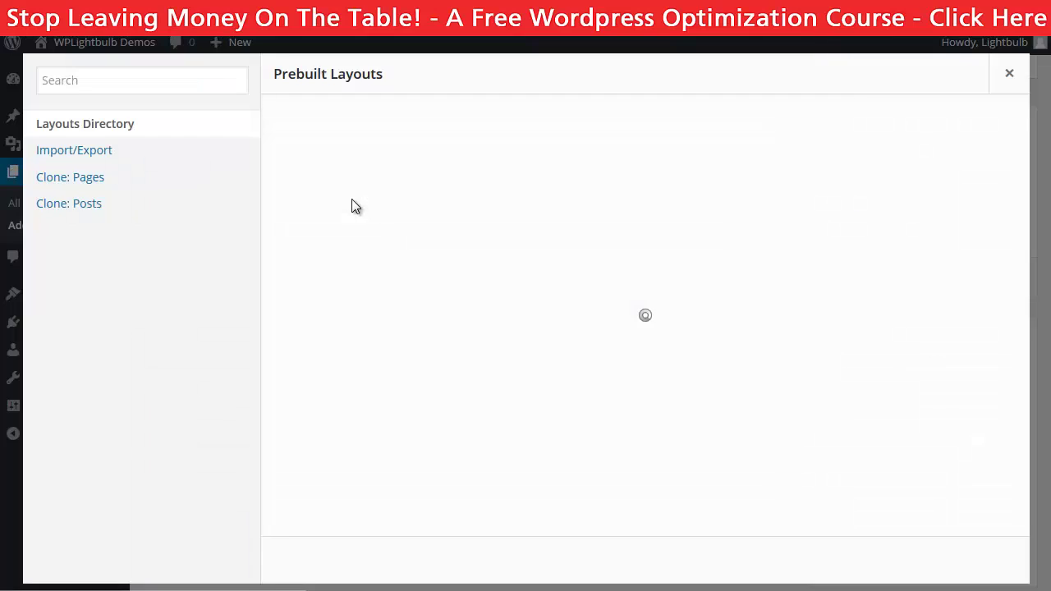
scroll(891, 301, "down", 1)
scroll(891, 302, "down", 4)
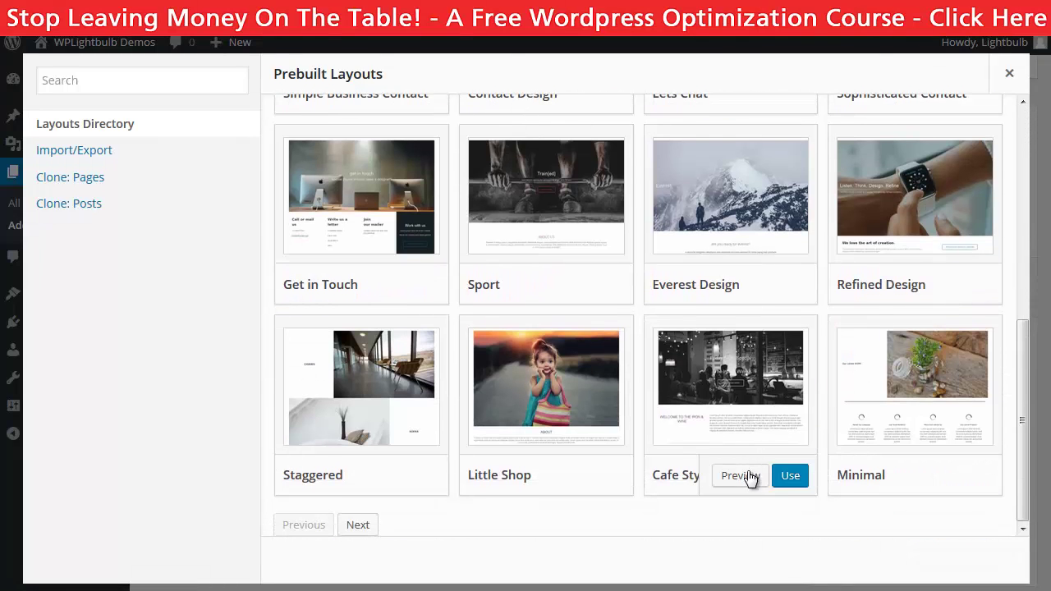
left_click(788, 478)
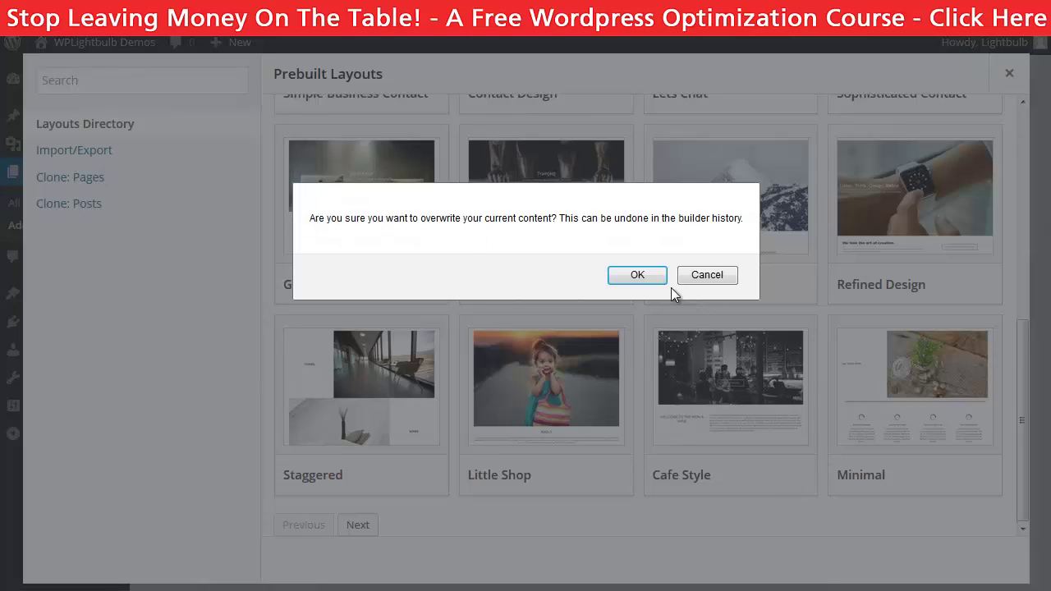
left_click(639, 275)
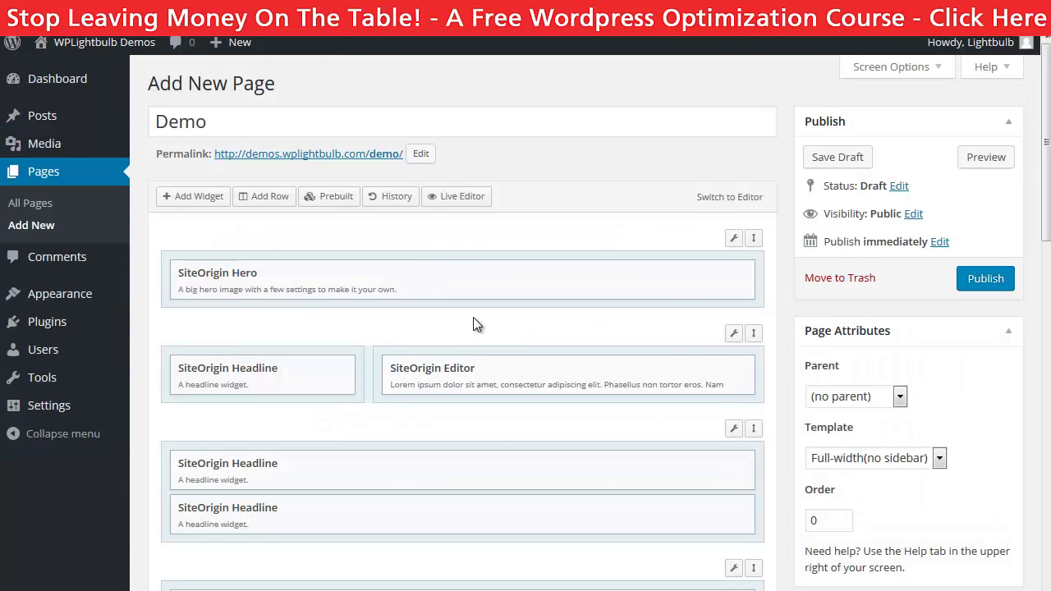
left_click(465, 201)
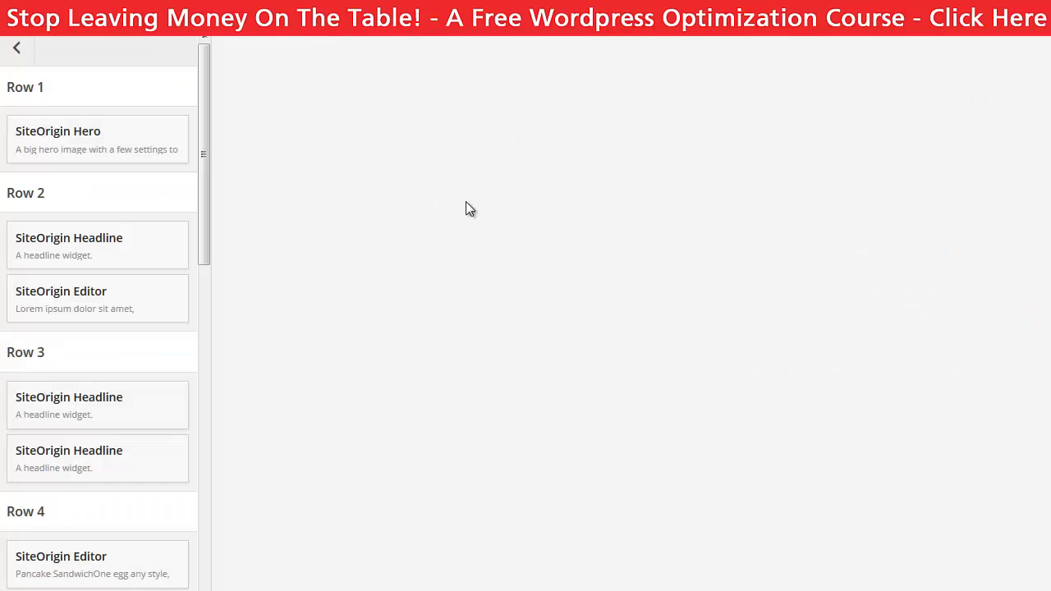
Step: Inspect the hero widget's frame content and Make a Reservation button settings
scroll(669, 275, "down", 8)
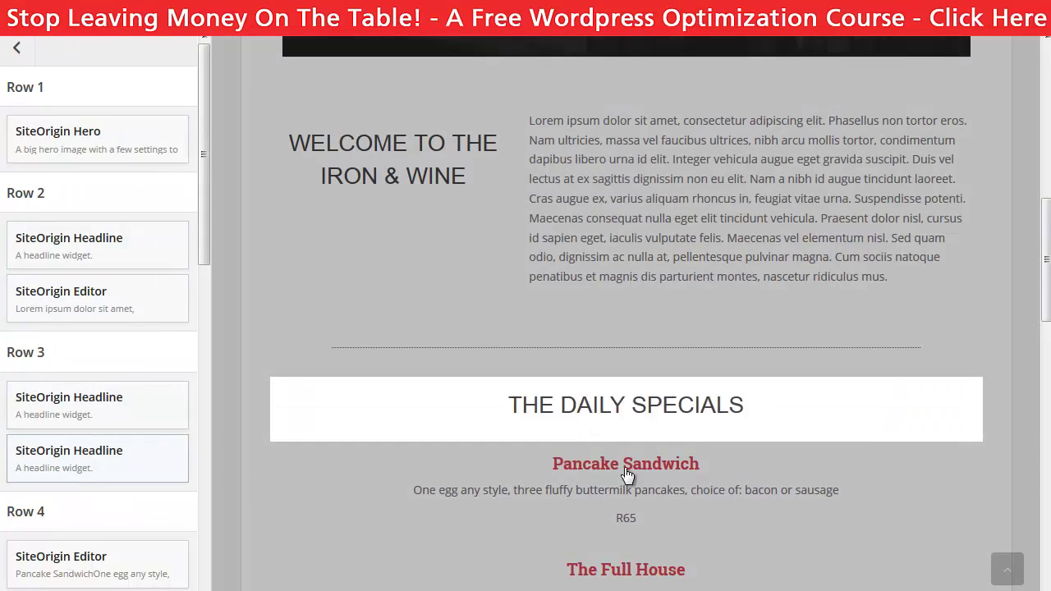
scroll(607, 479, "down", 4)
scroll(471, 408, "down", 2)
scroll(605, 237, "down", 3)
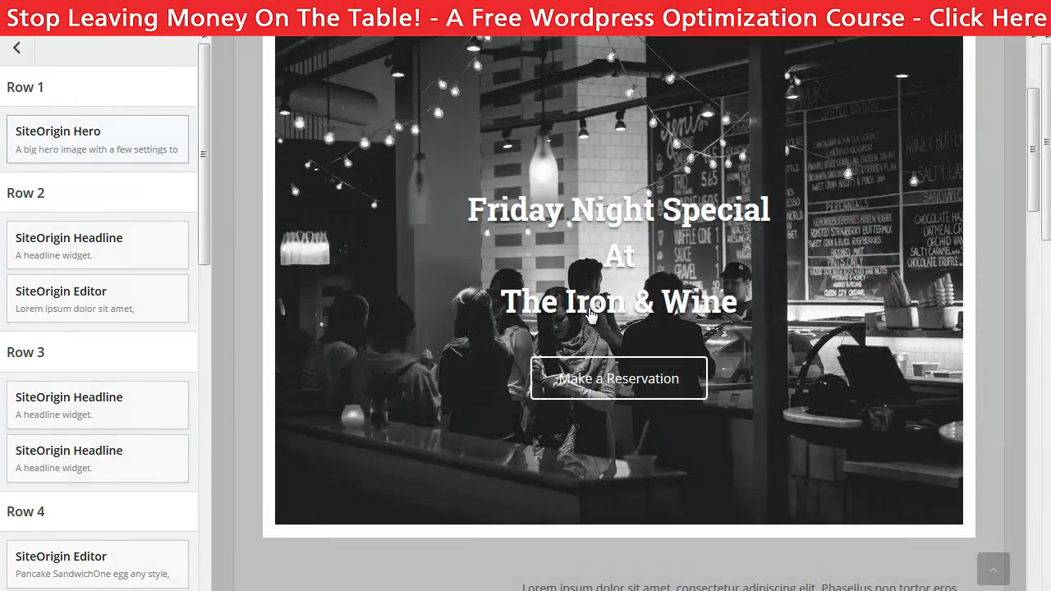
left_click(77, 127)
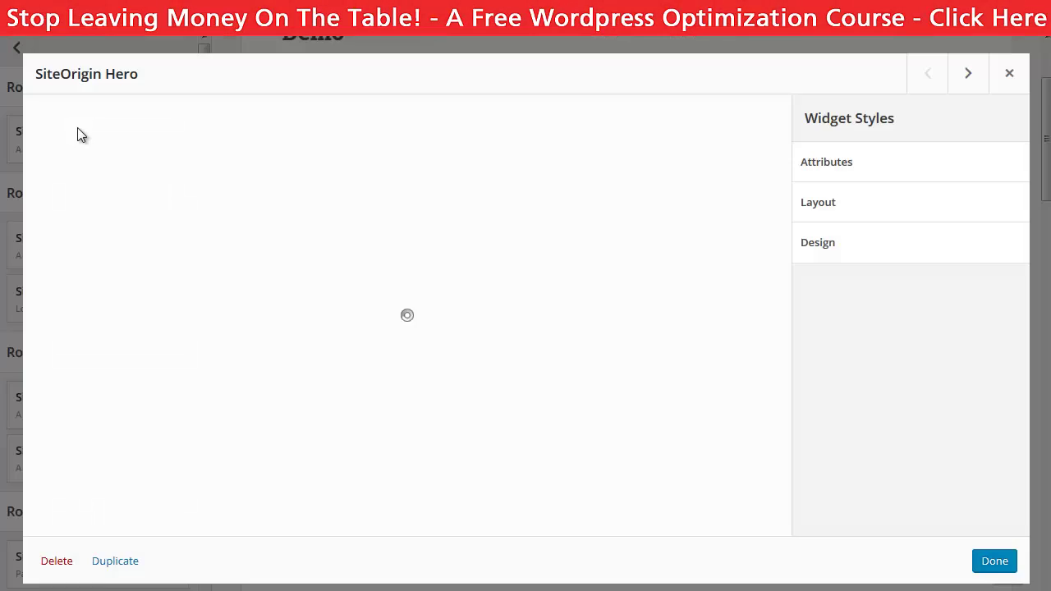
left_click(127, 160)
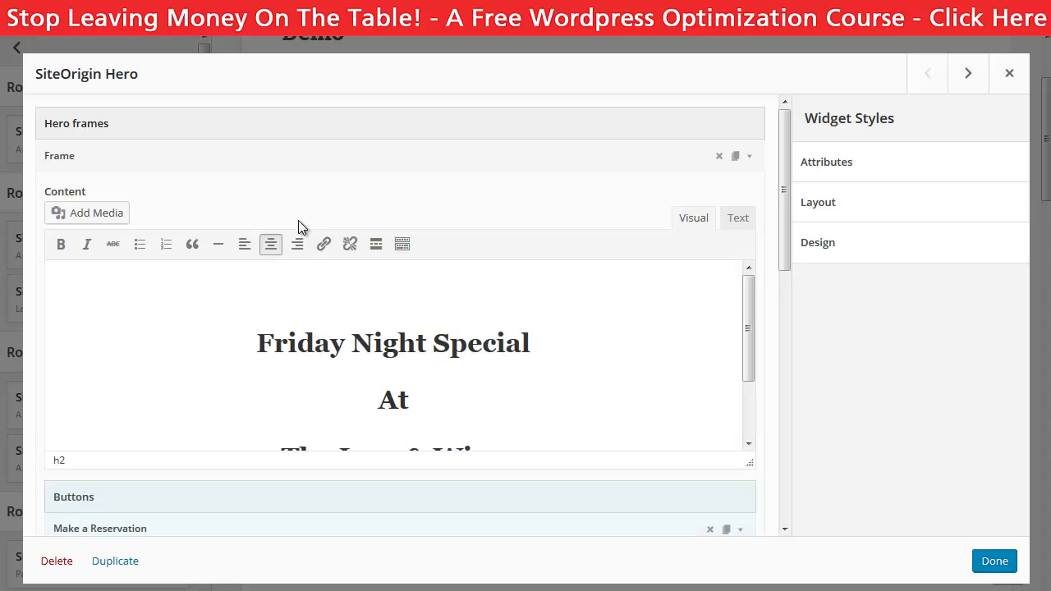
scroll(569, 387, "down", 2)
left_click_drag(525, 392, 354, 323)
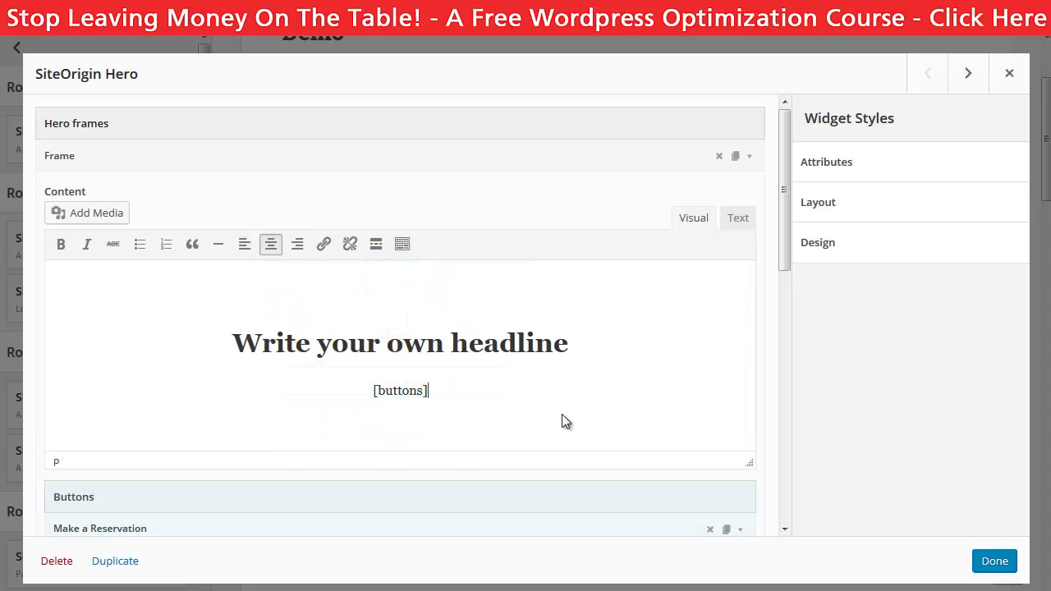
scroll(564, 419, "down", 2)
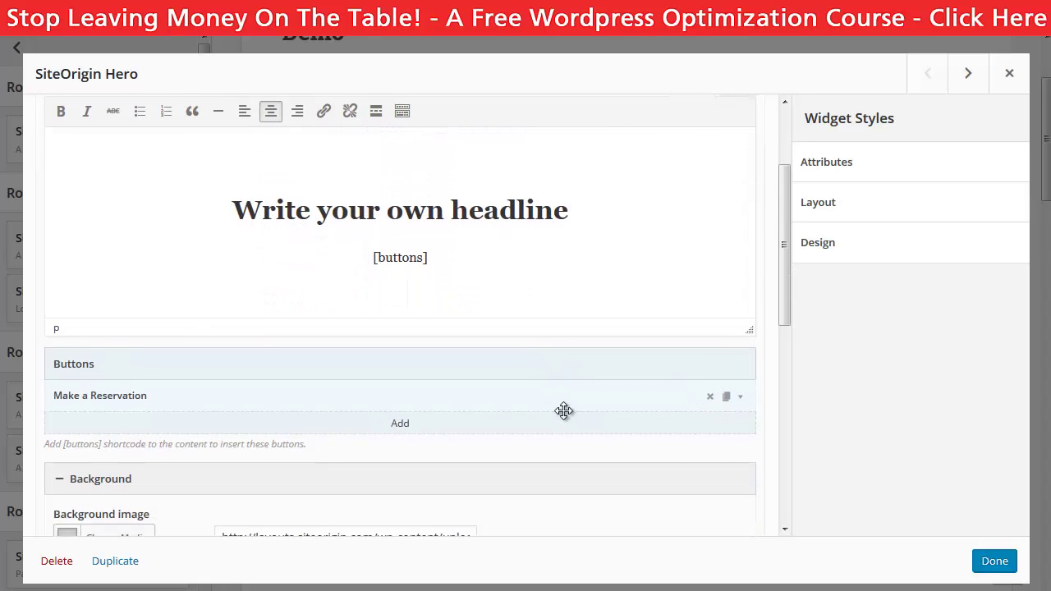
left_click(462, 385)
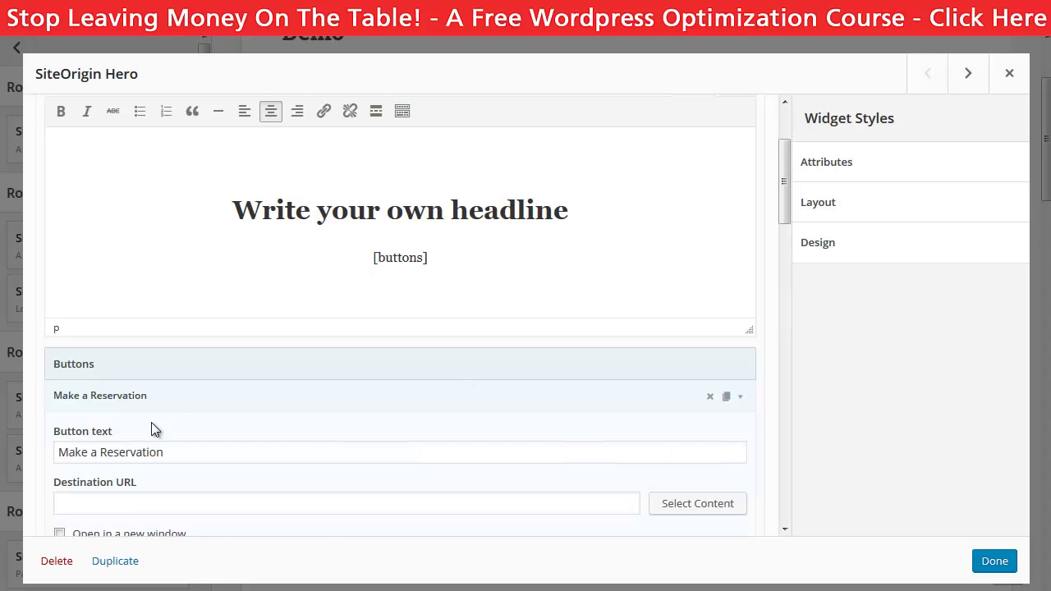
scroll(294, 417, "down", 1)
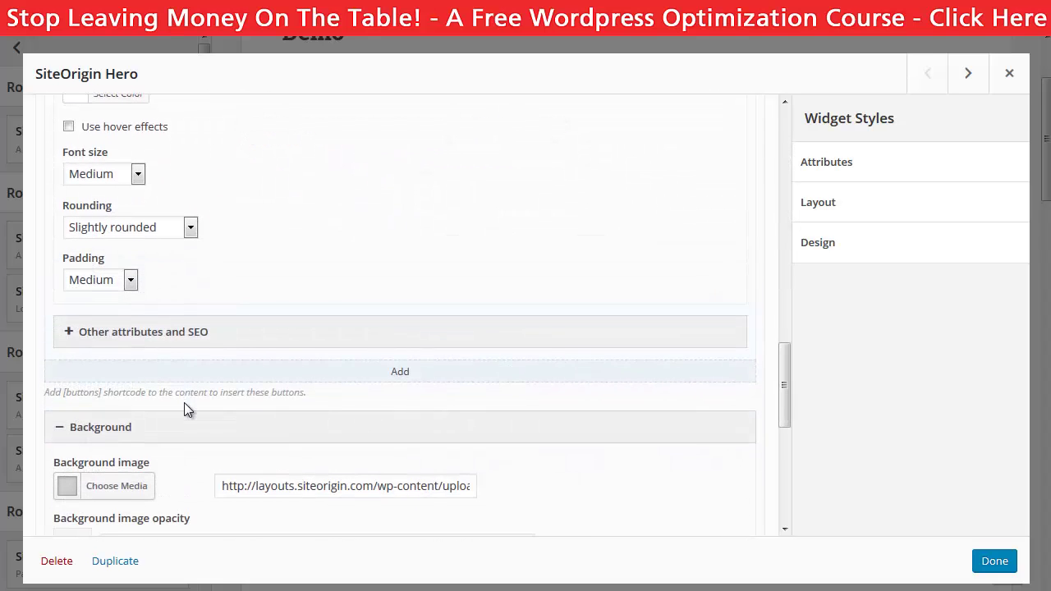
scroll(244, 408, "down", 2)
Step: Give the hero a new cartoon background image, save it, and review the page
left_click(128, 405)
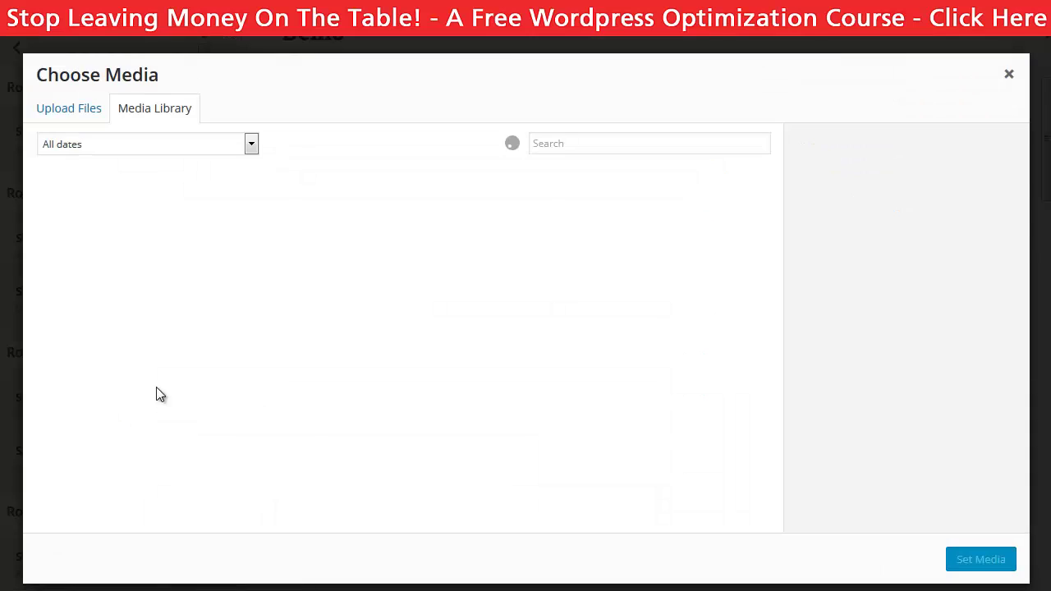
left_click(1003, 563)
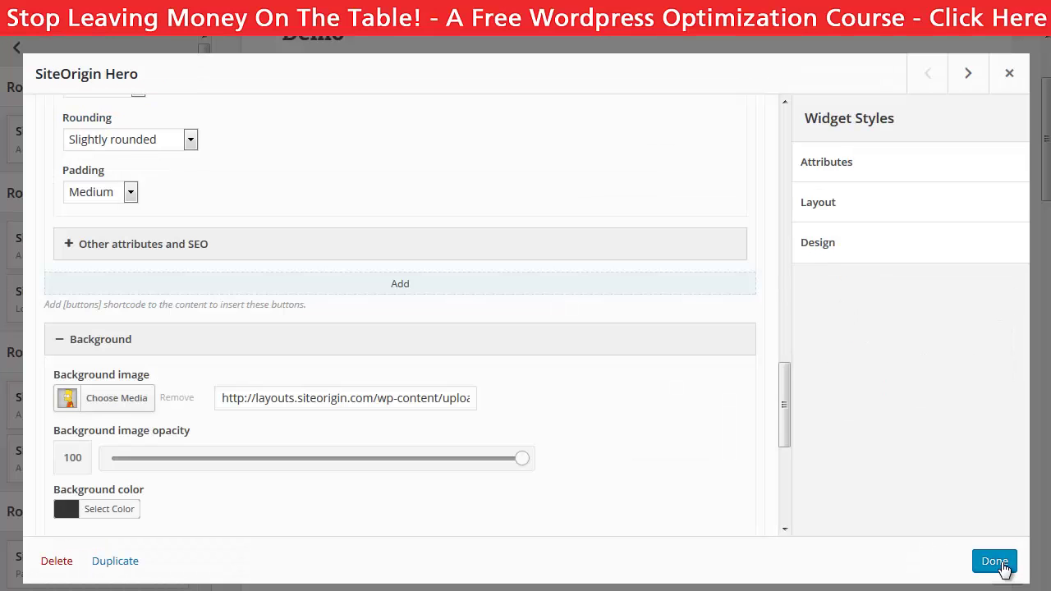
left_click(994, 560)
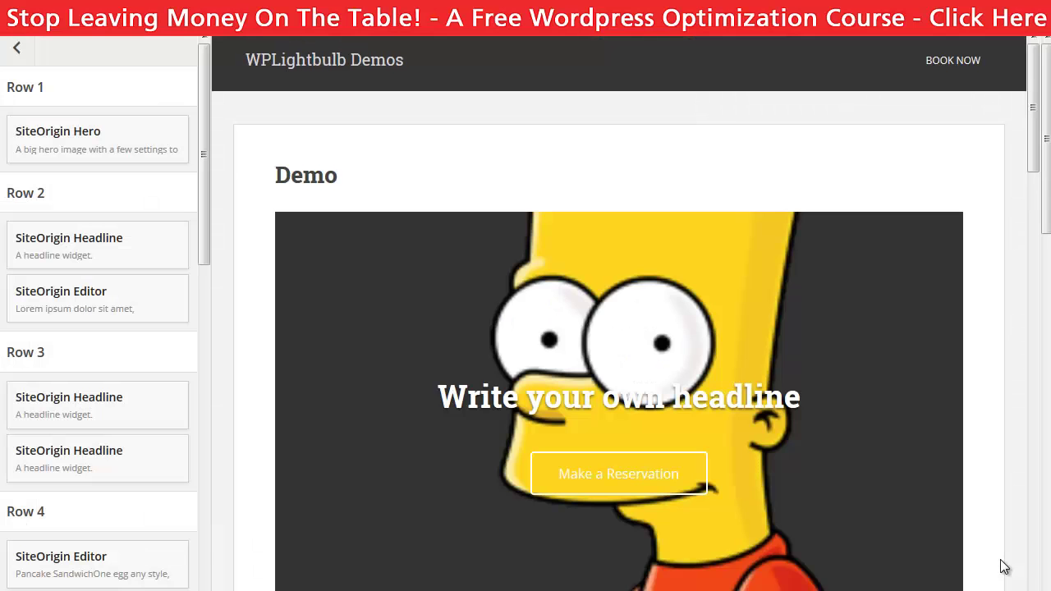
scroll(823, 406, "down", 3)
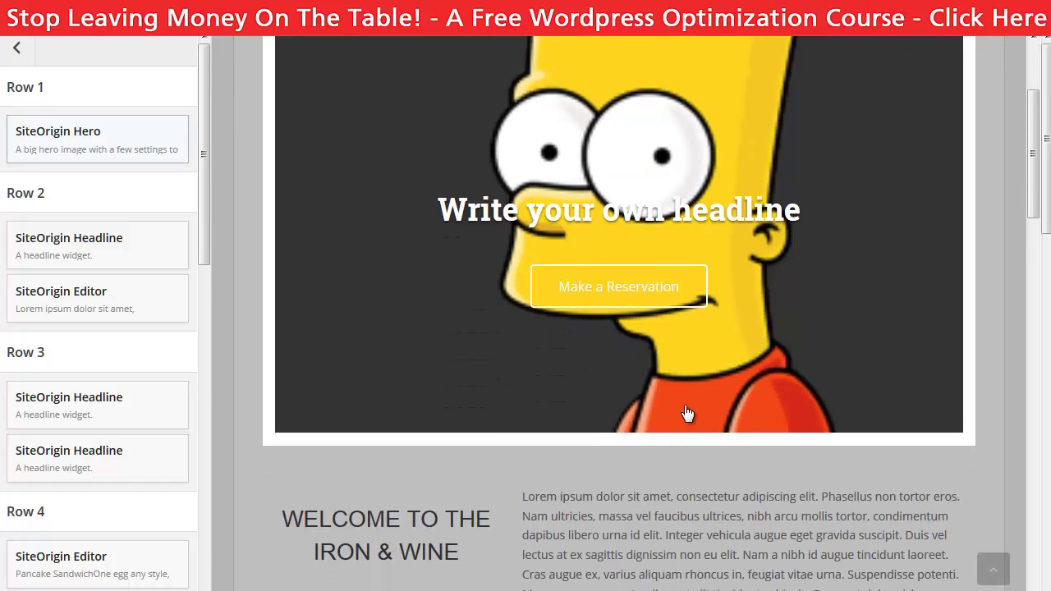
scroll(691, 447, "up", 3)
scroll(870, 439, "down", 9)
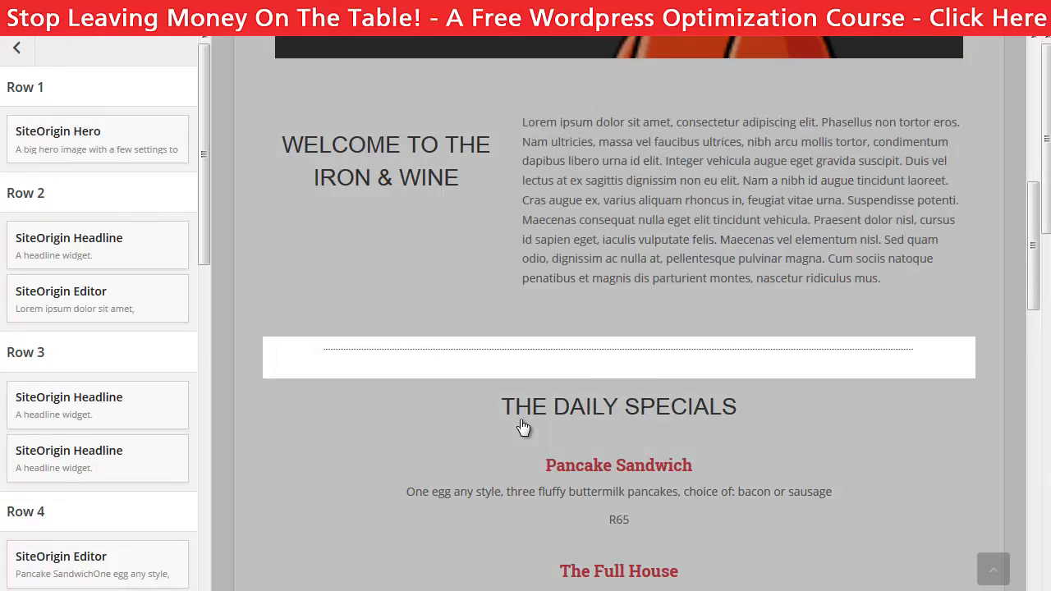
scroll(519, 459, "down", 4)
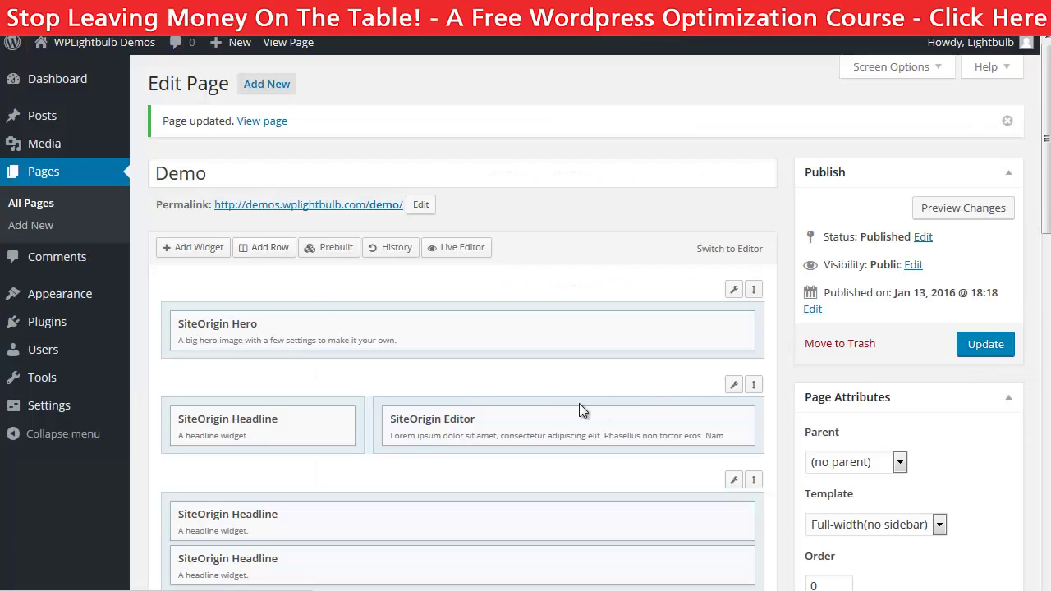
mouse_move(733, 384)
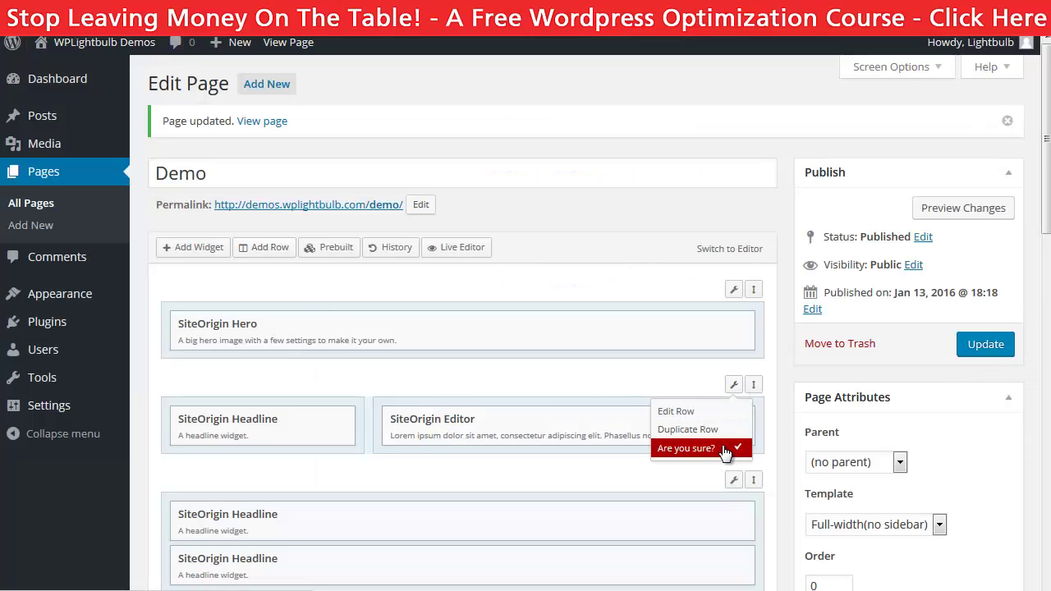
Step: Delete the Headline and Editor row and move the Hero row below the headlines
left_click(725, 448)
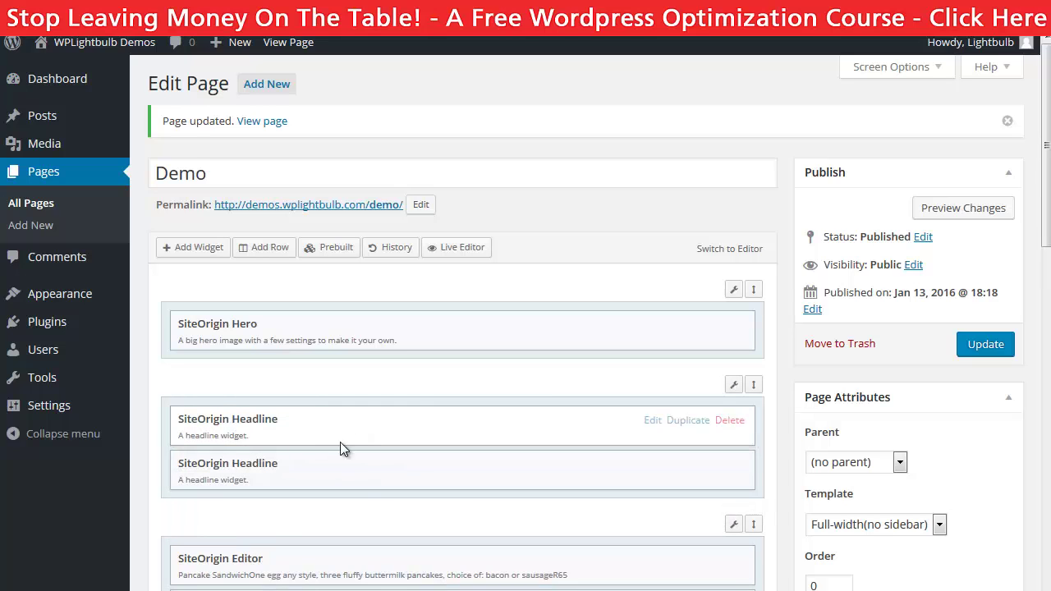
left_click_drag(754, 292, 761, 400)
scroll(403, 448, "down", 2)
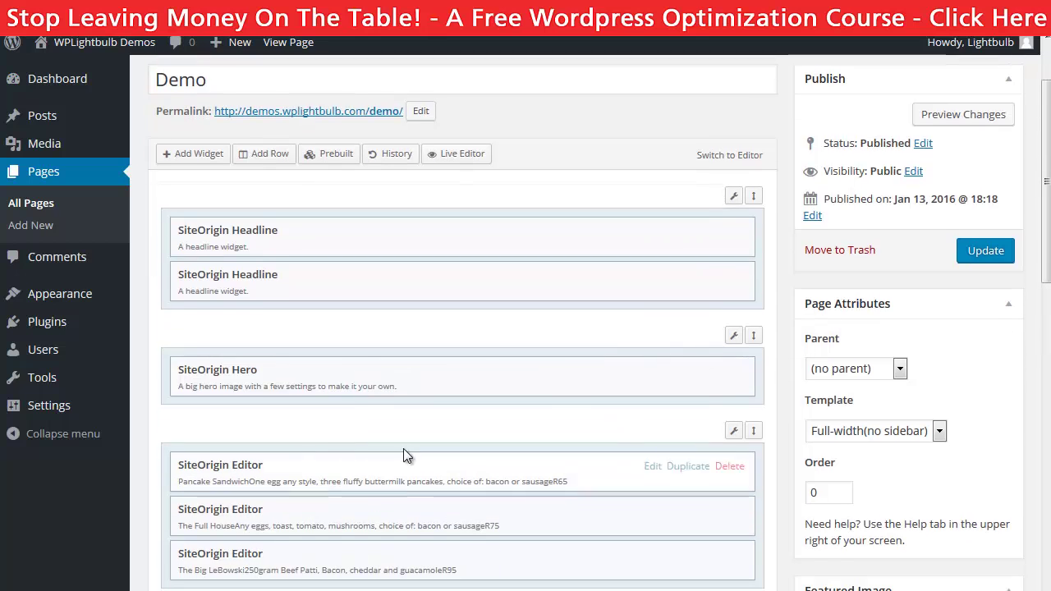
Step: Update the Demo page and scroll through the viewed result
left_click(987, 253)
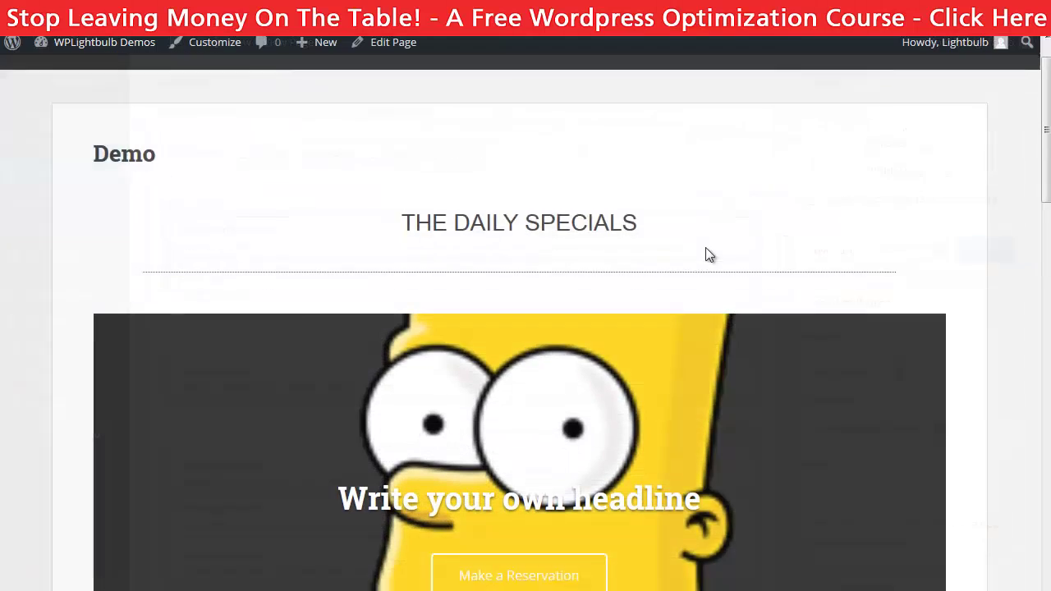
scroll(705, 250, "down", 3)
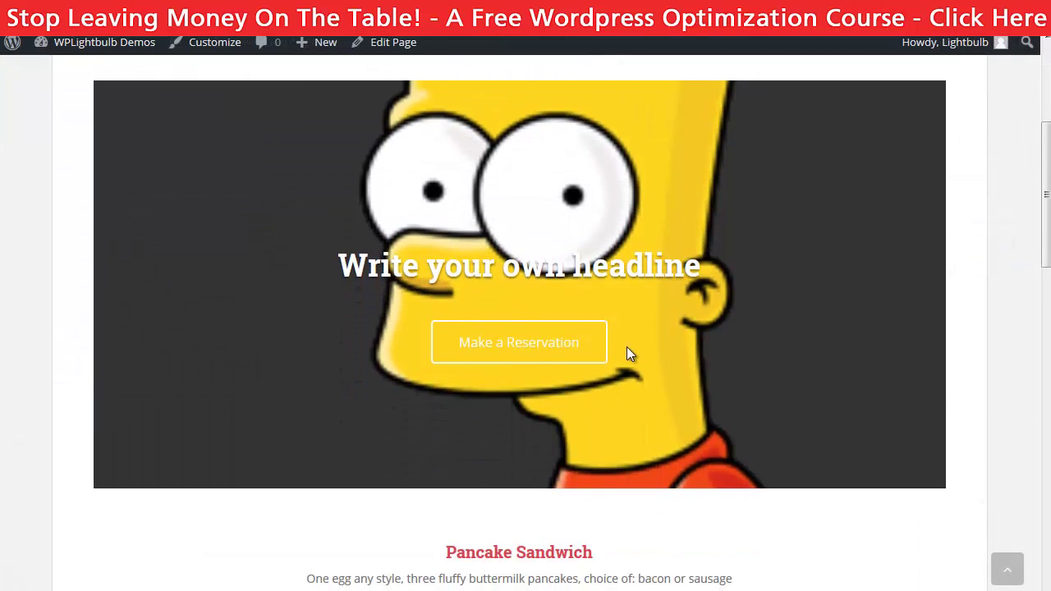
scroll(575, 324, "down", 1)
scroll(594, 511, "down", 5)
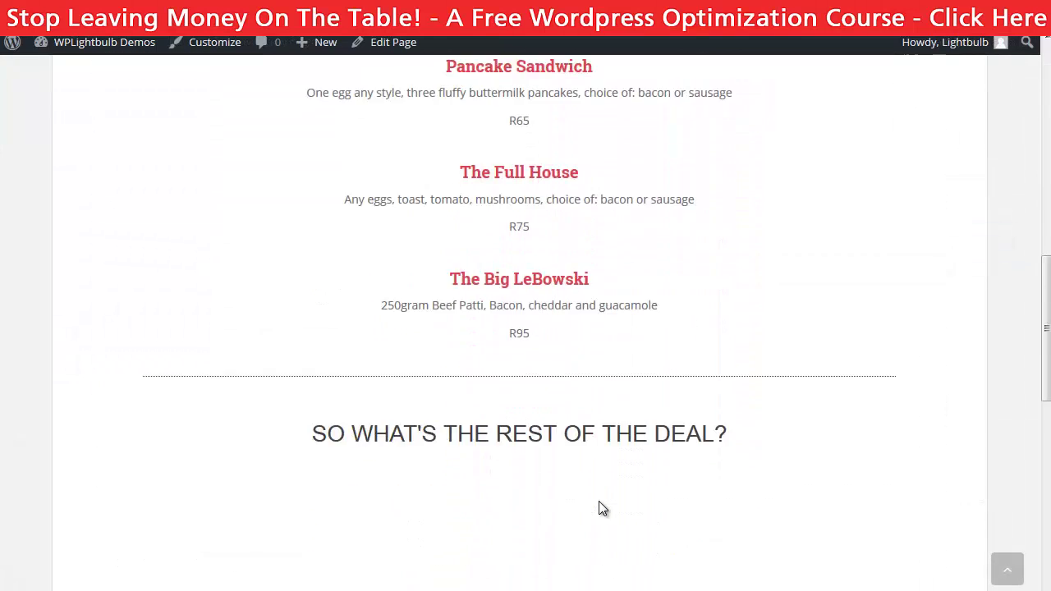
scroll(600, 507, "down", 8)
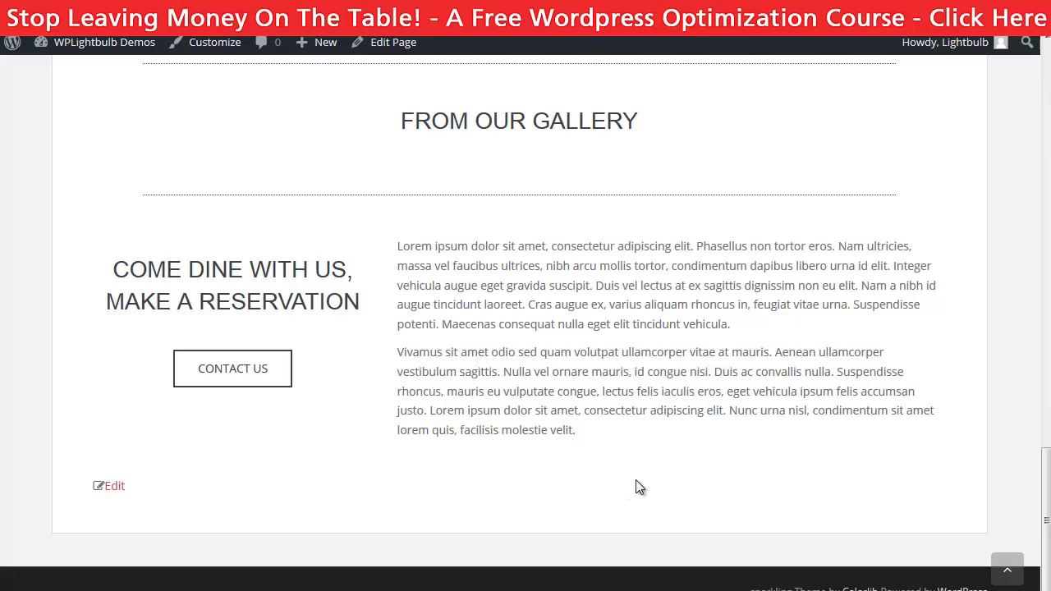
scroll(637, 487, "up", 12)
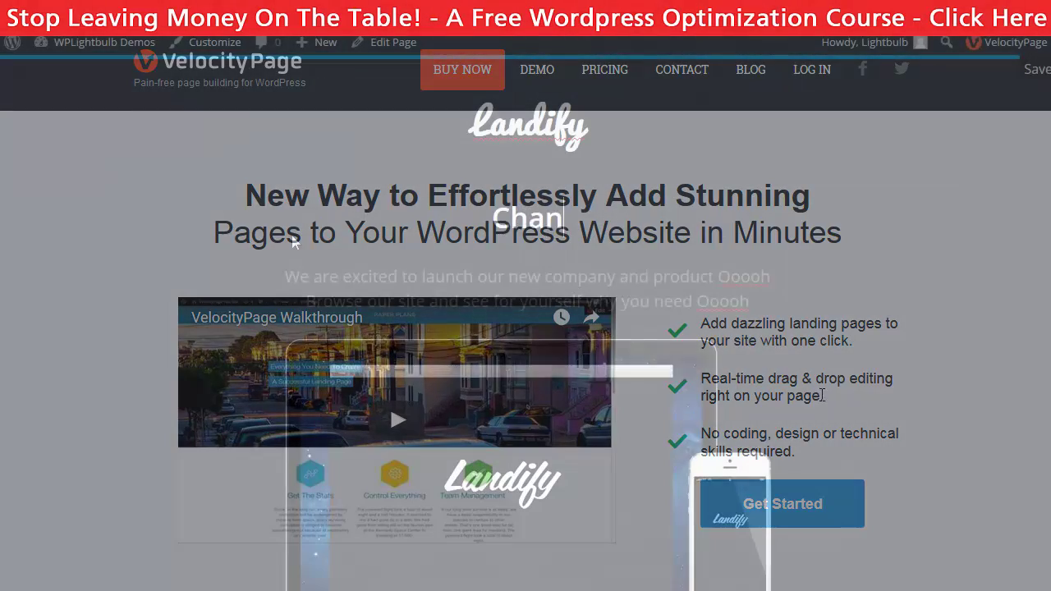
Step: Retype the Landify headline as 'Change the headline live' and select the intro paragraph
type("ge ")
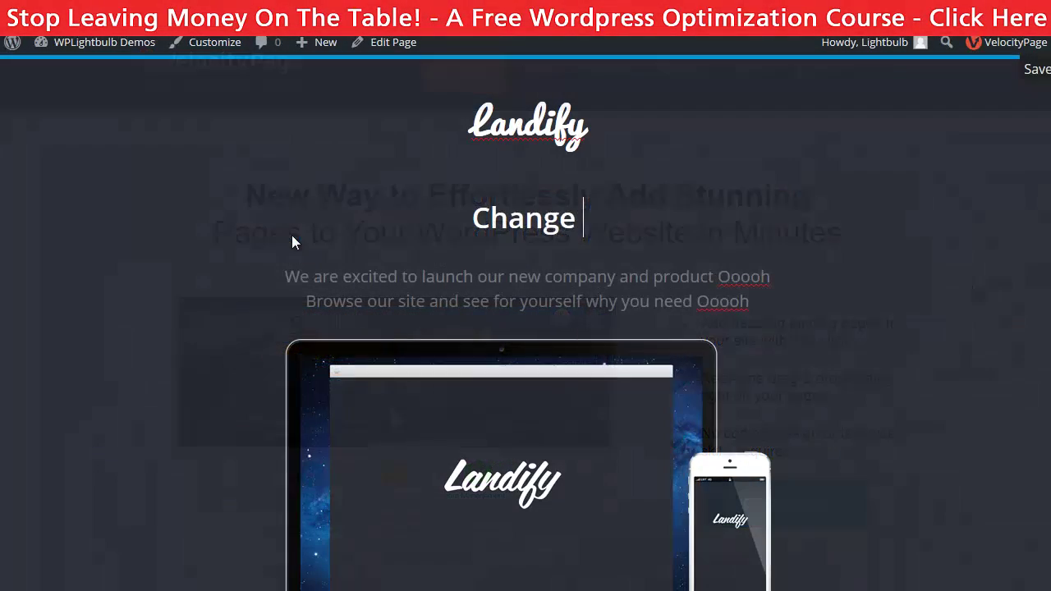
type("the headline")
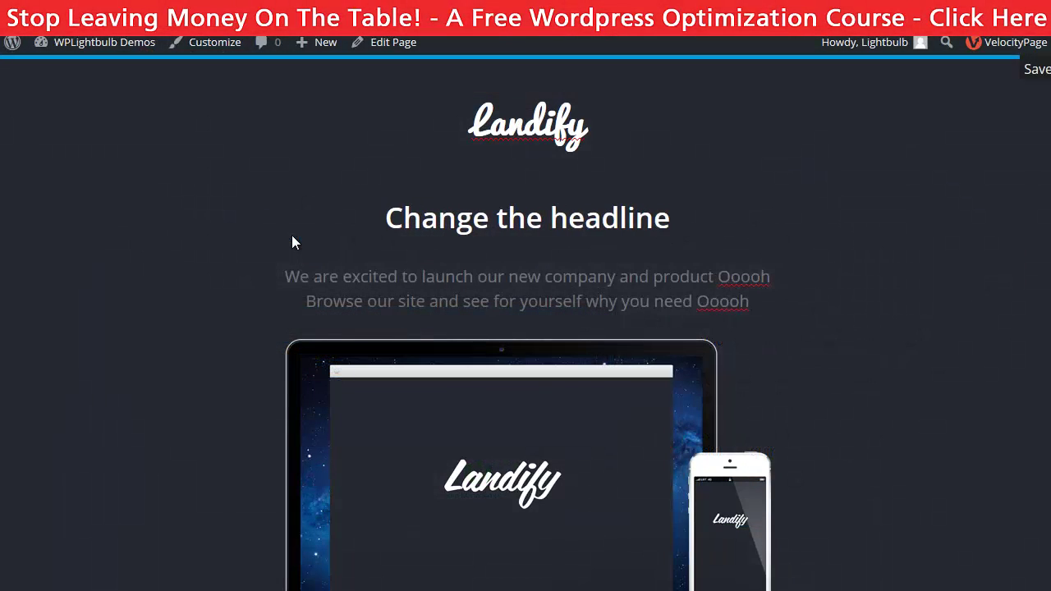
type(" live")
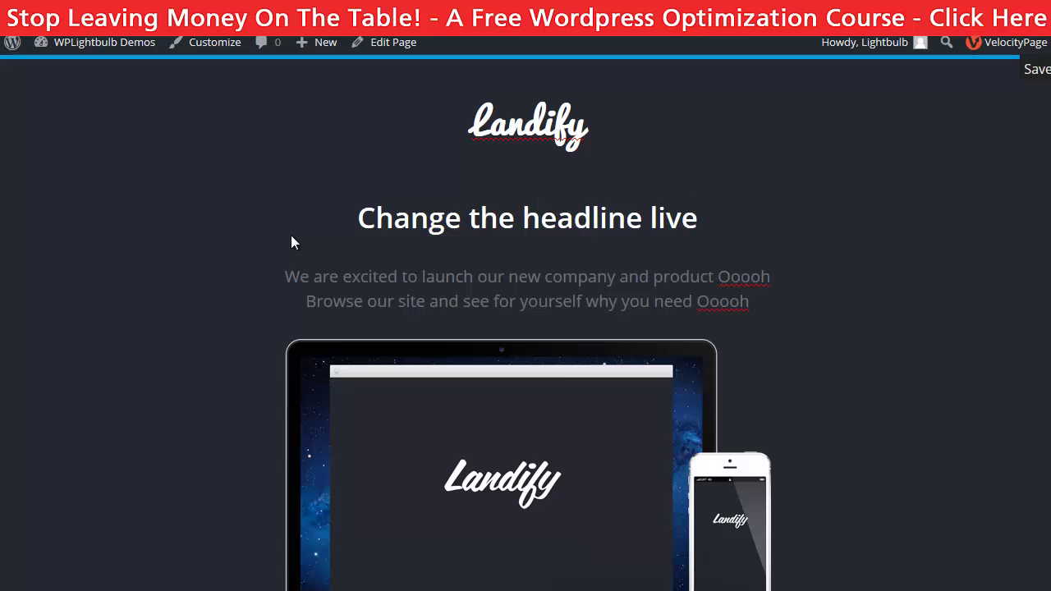
left_click_drag(769, 303, 305, 300)
left_click(610, 278)
scroll(751, 331, "down", 3)
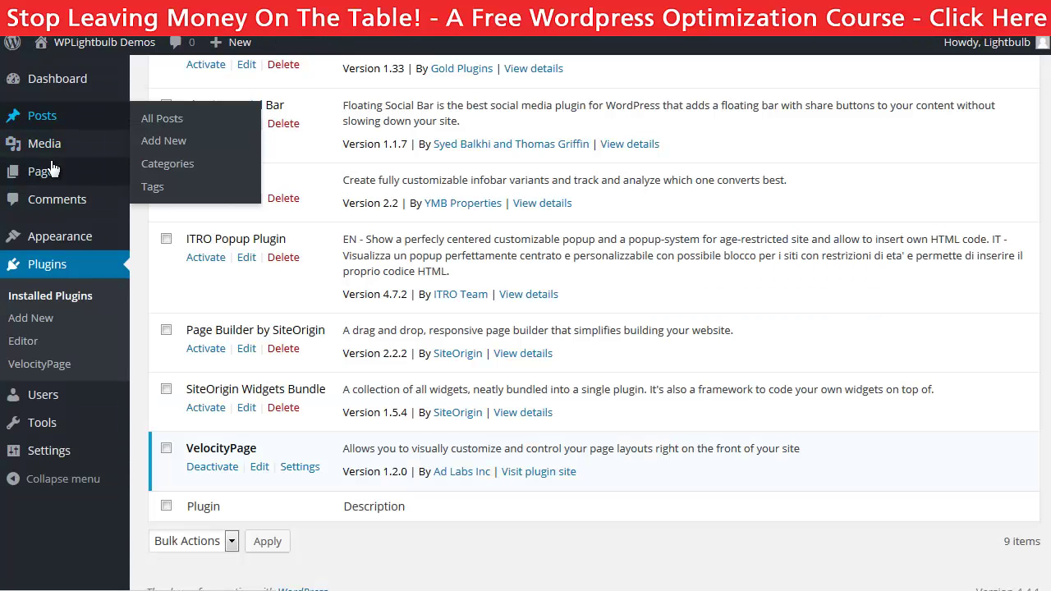
mouse_move(50, 177)
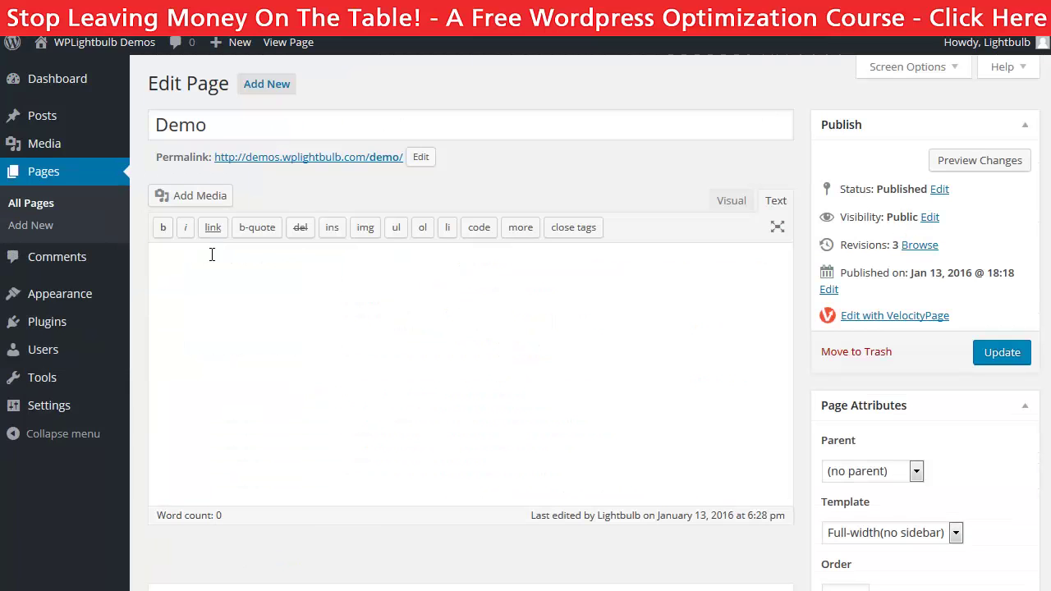
Step: Edit Demo with VelocityPage and scroll the template list to VelocityPage Templates
left_click(894, 319)
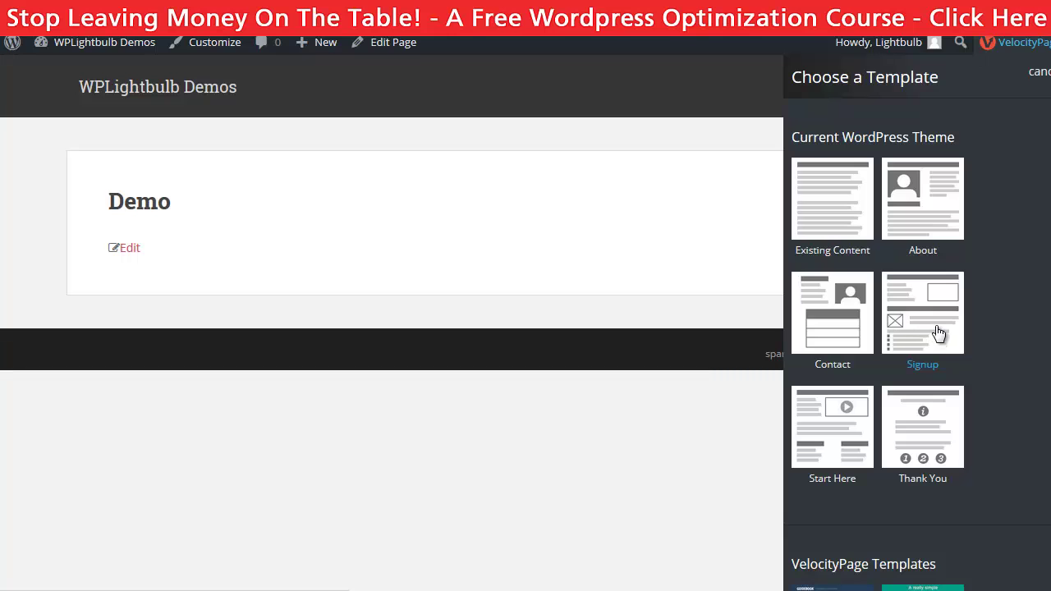
scroll(936, 229, "down", 5)
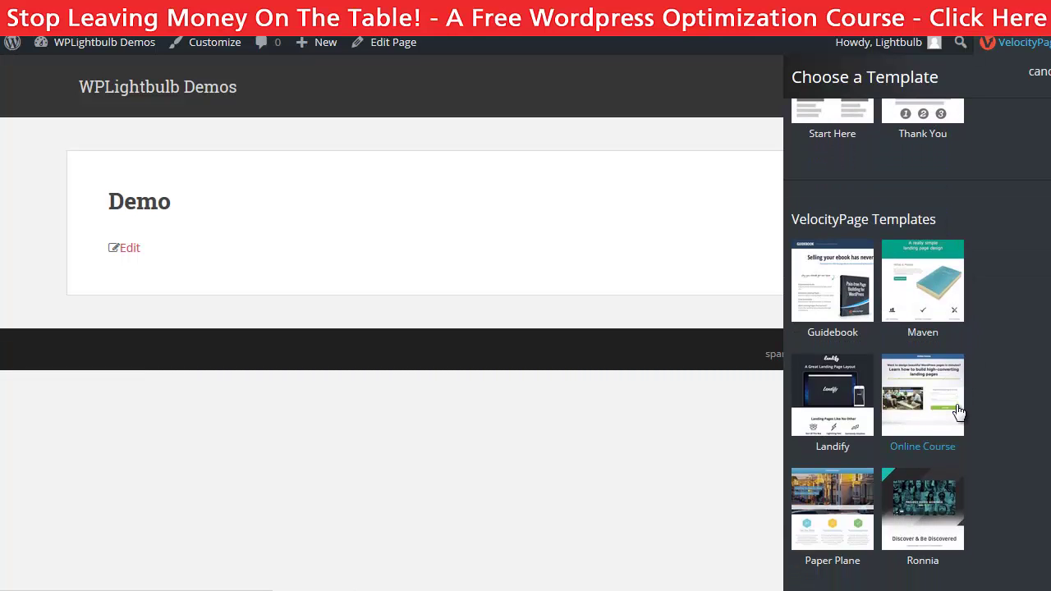
scroll(957, 410, "down", 1)
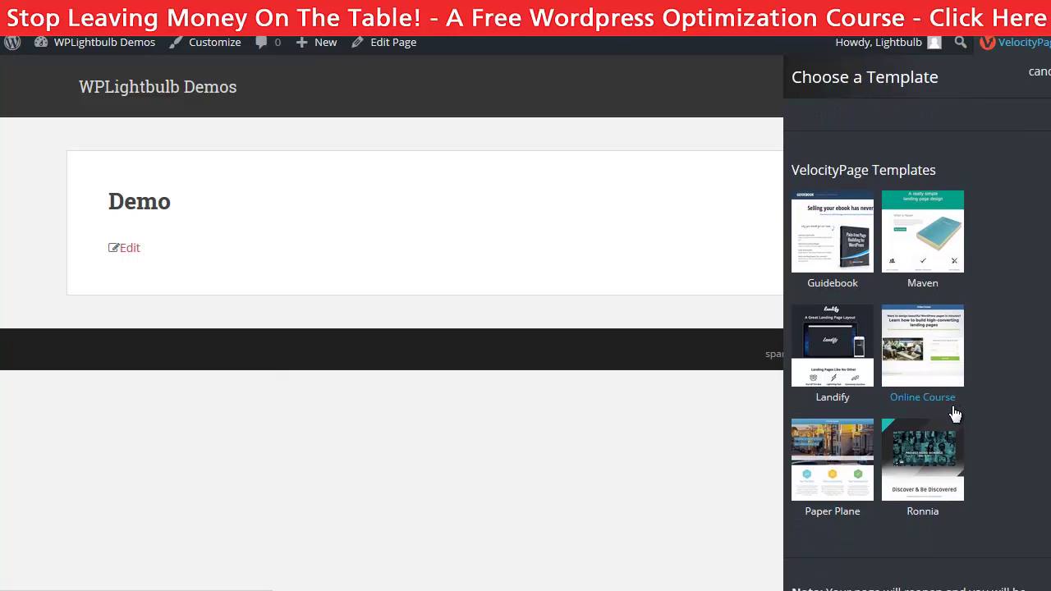
Step: Apply the Landify template and change its headline to 'Change the headline live'
left_click(829, 342)
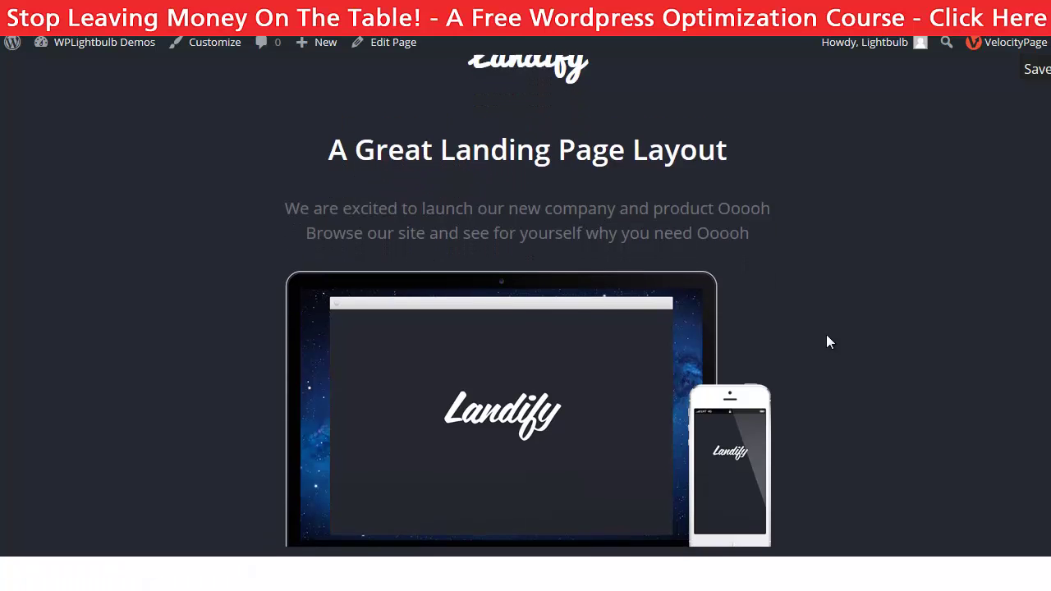
triple_click(410, 218)
type("Change the headline")
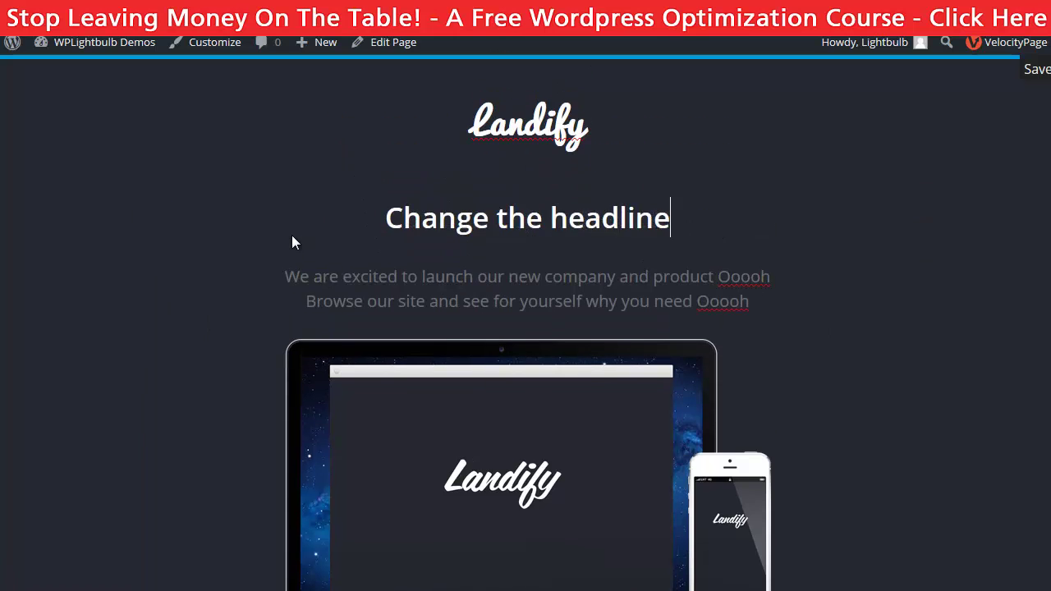
type(" live")
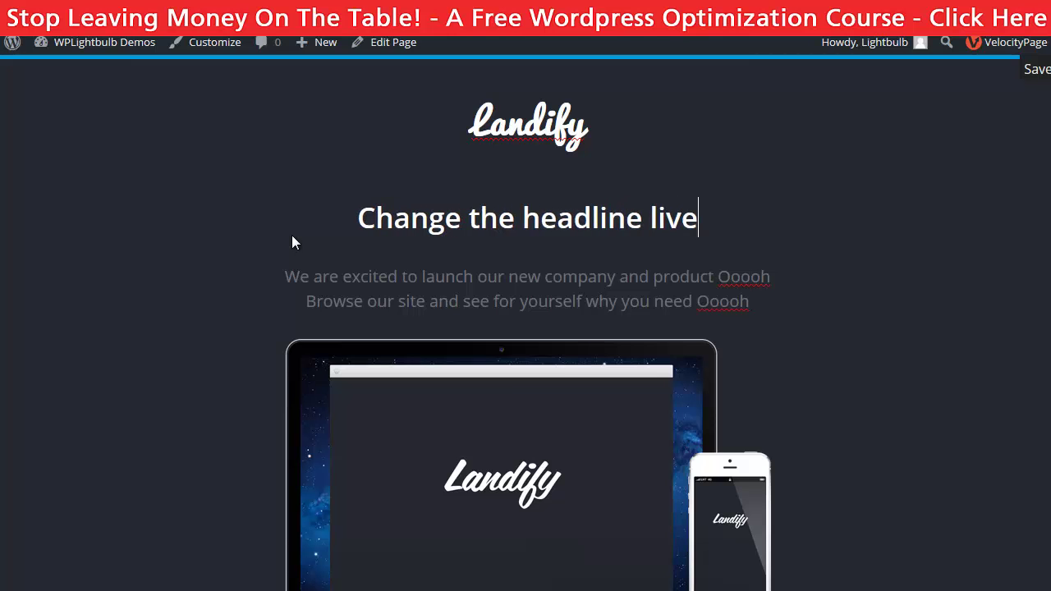
Step: Embed a YouTube video as a media element below the intro text
scroll(398, 271, "down", 2)
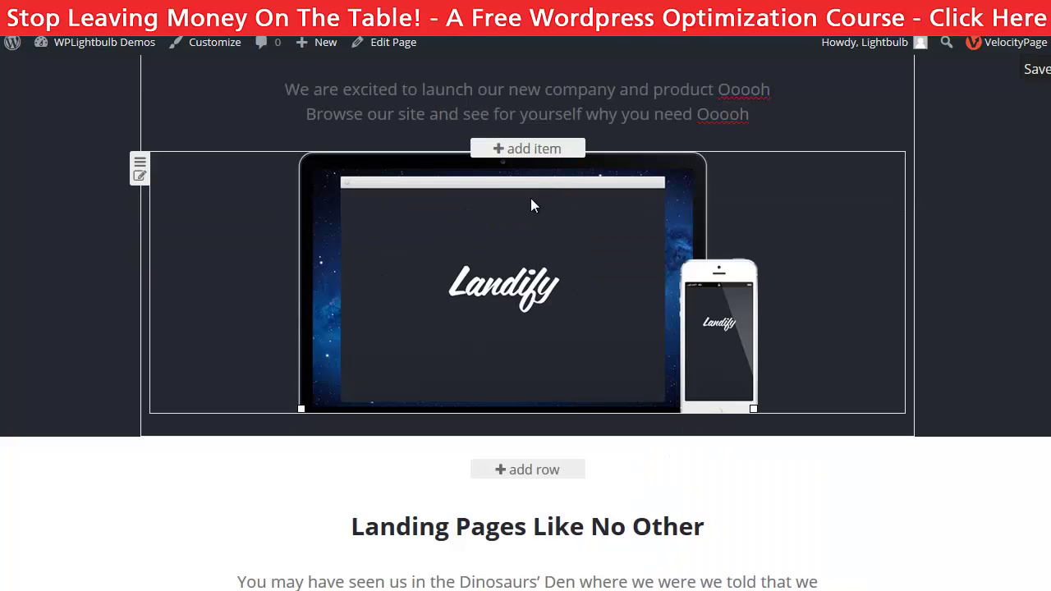
left_click(518, 149)
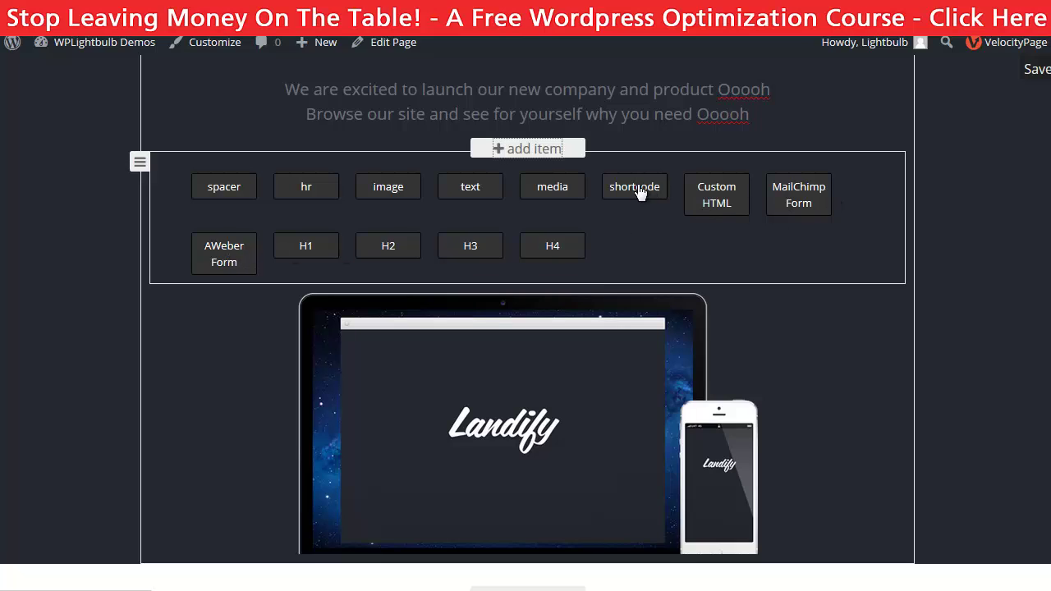
left_click(529, 193)
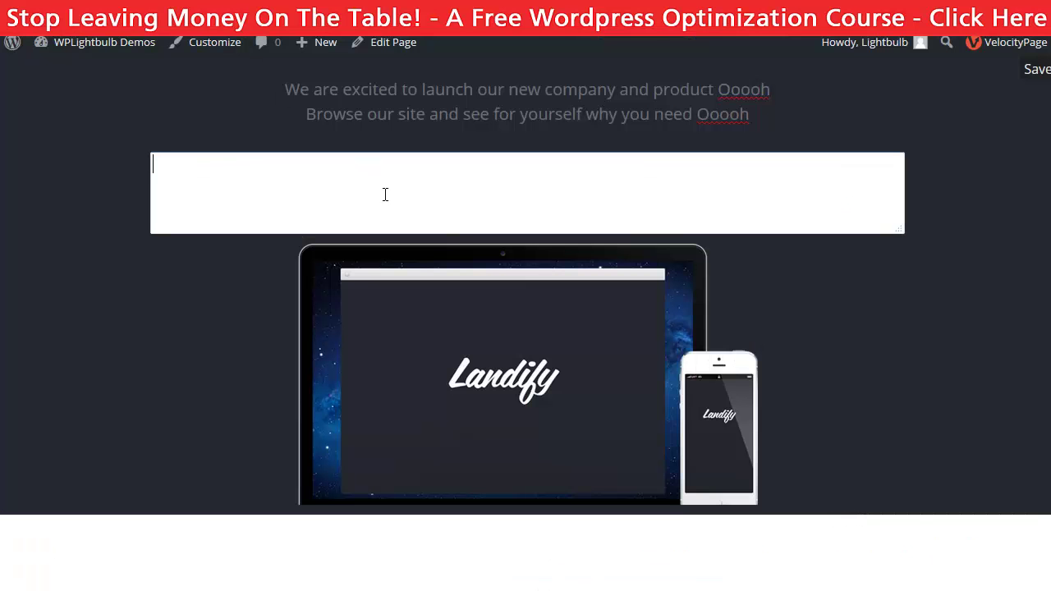
type("https://www.youtube.com/watch?v=BRaneue0A")
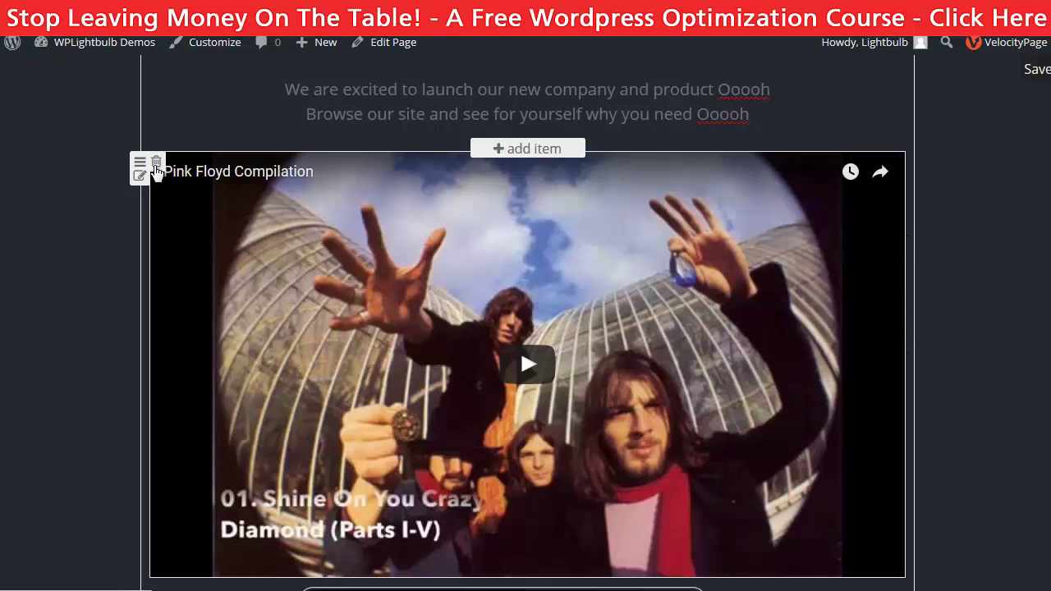
Step: Remove the Pink Floyd video and add a link to the Lightning Fast item
left_click(155, 169)
scroll(526, 246, "down", 3)
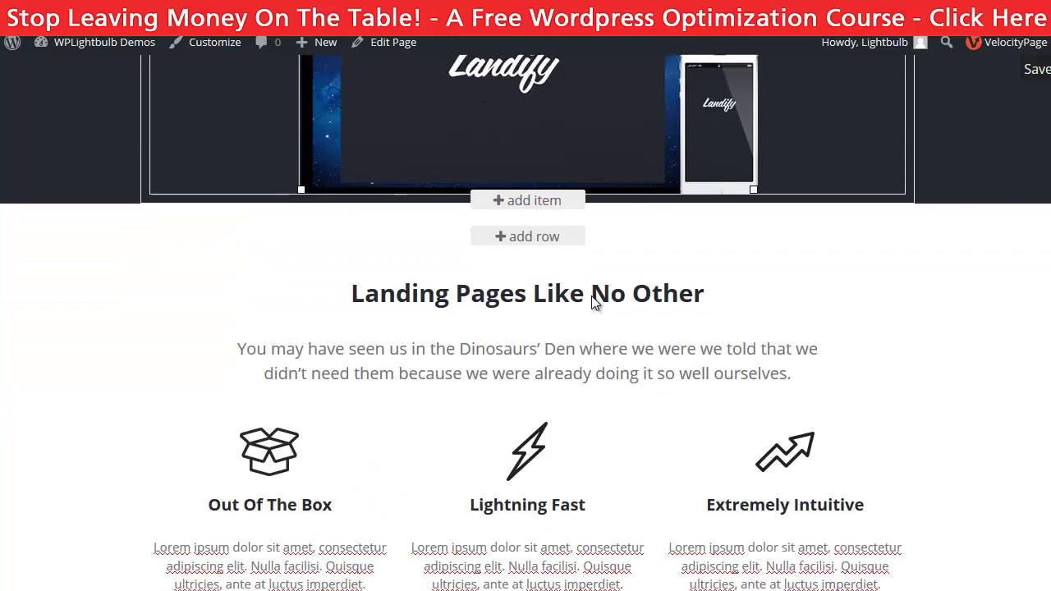
scroll(785, 431, "down", 3)
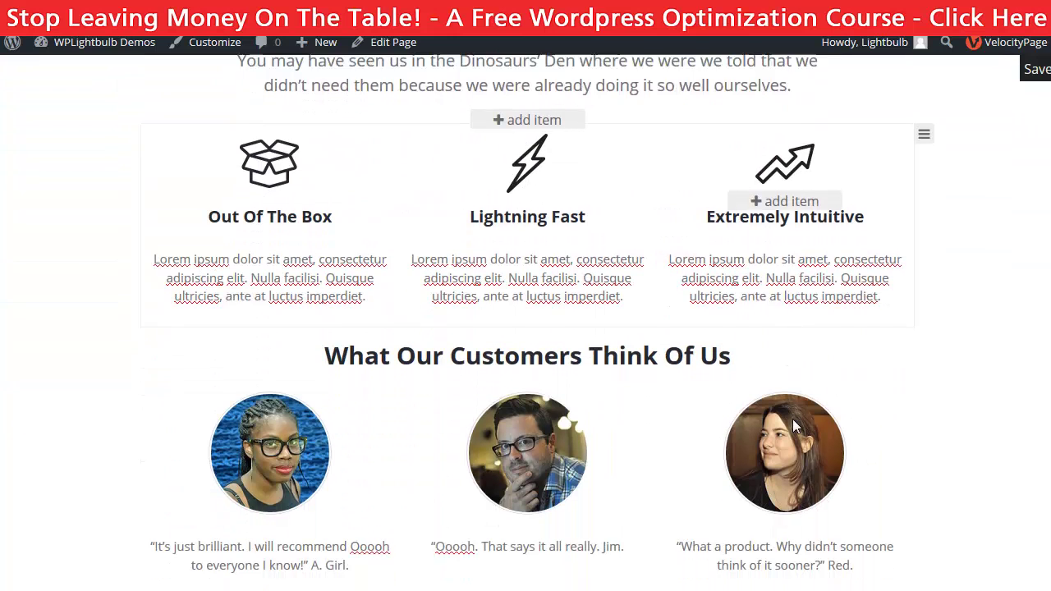
scroll(734, 247, "up", 1)
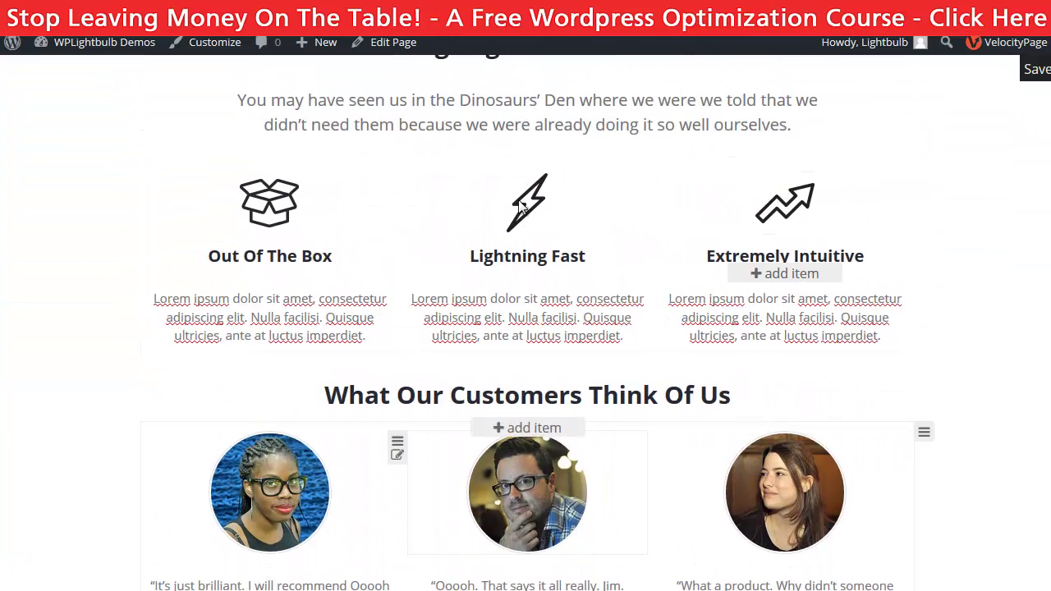
mouse_move(398, 197)
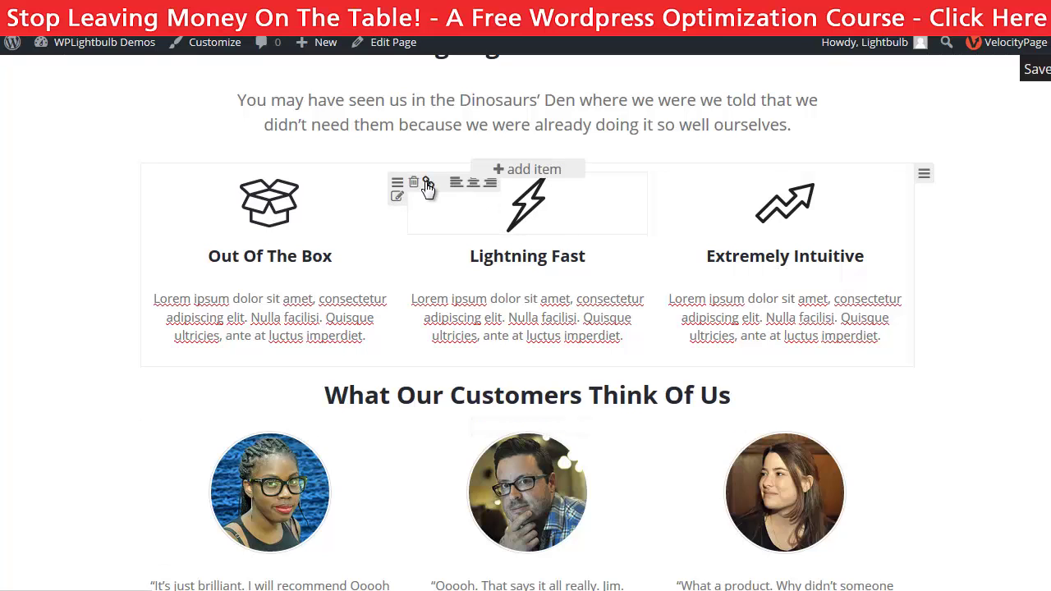
left_click(428, 182)
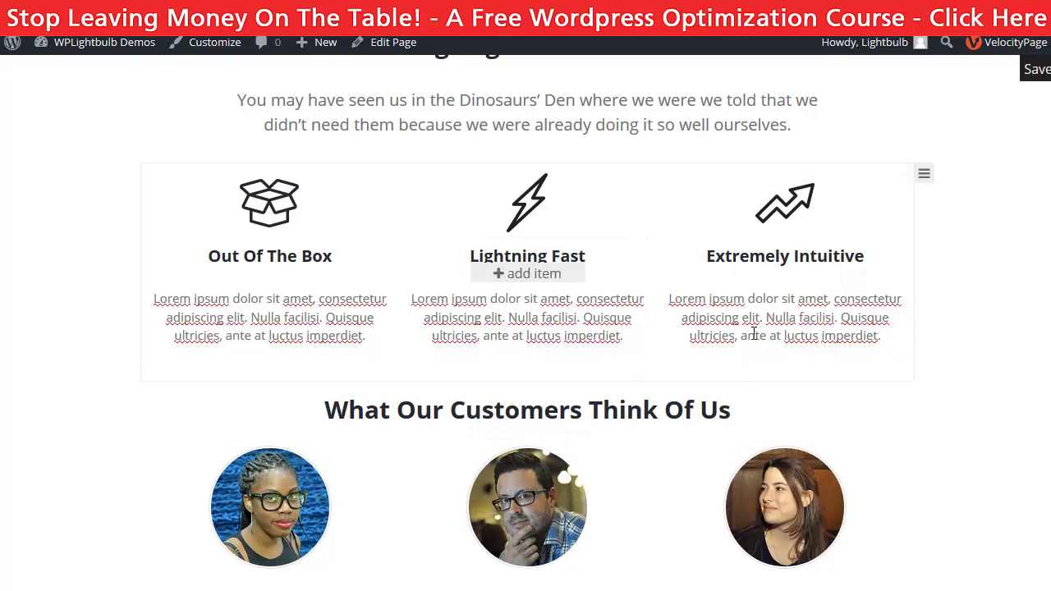
Step: Add a narrow-left, wide-right two-column row beneath the testimonials
mouse_move(921, 175)
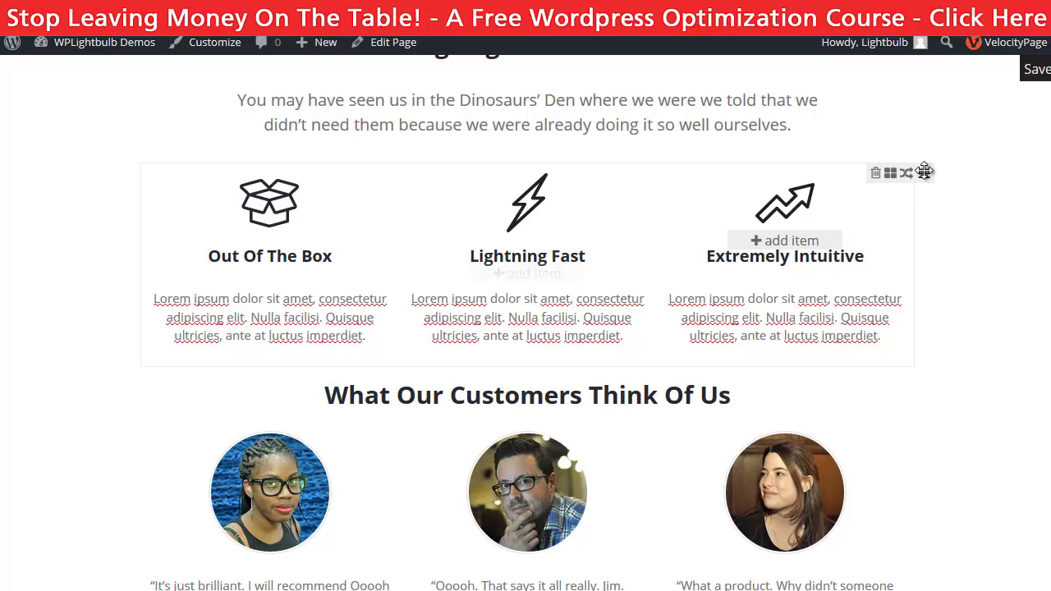
left_click(891, 174)
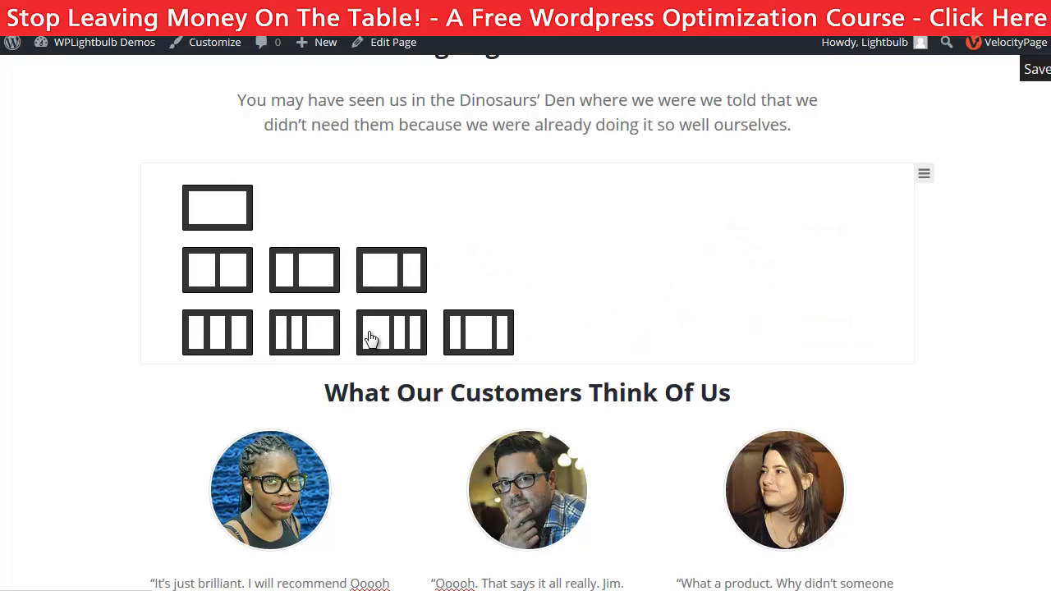
scroll(370, 338, "down", 5)
left_click(542, 282)
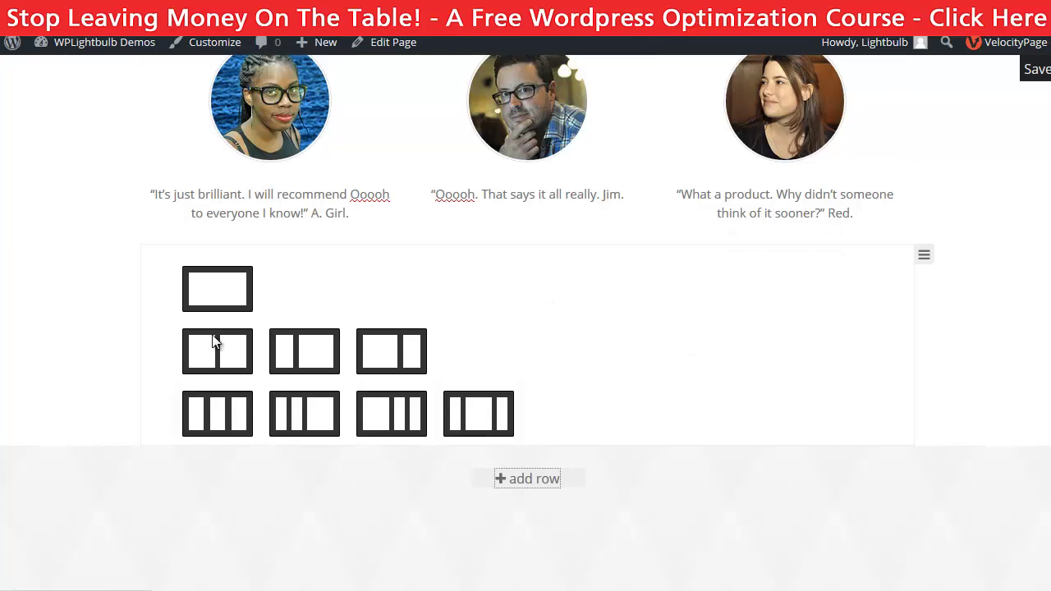
left_click(317, 365)
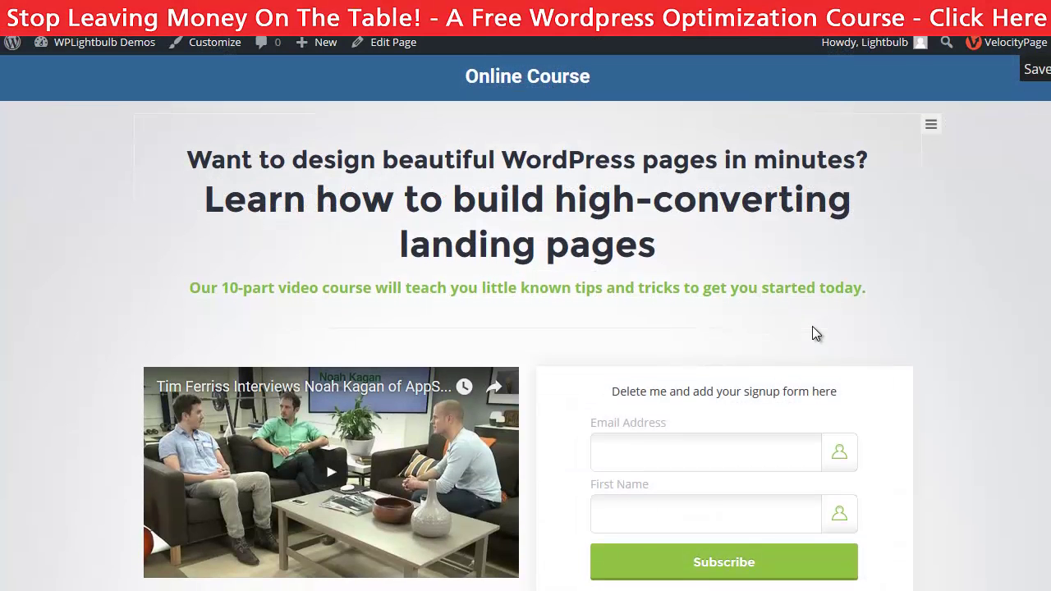
scroll(812, 333, "down", 2)
left_click(711, 300)
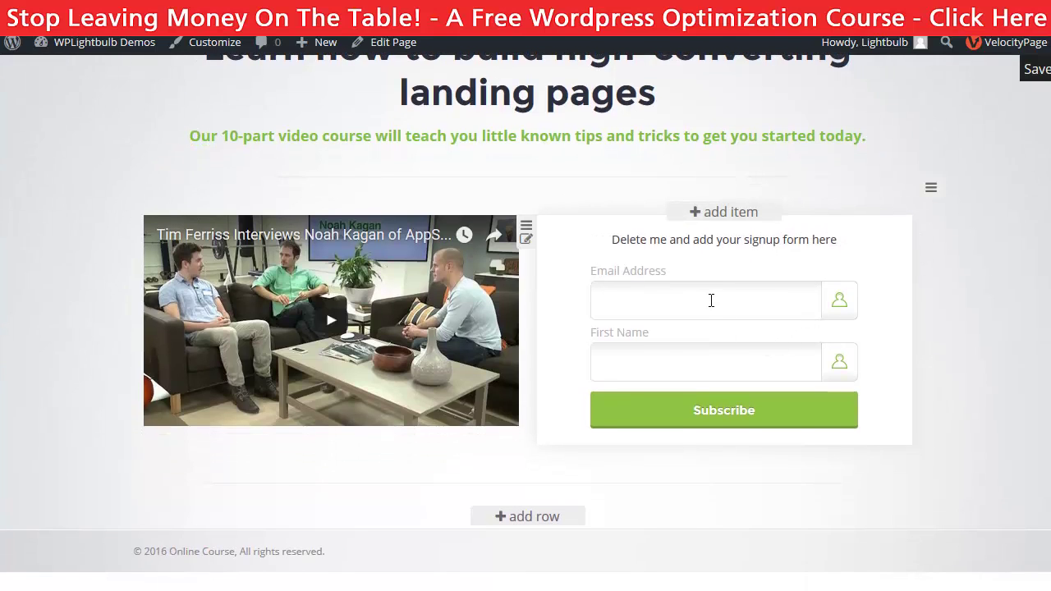
left_click(717, 364)
mouse_move(538, 233)
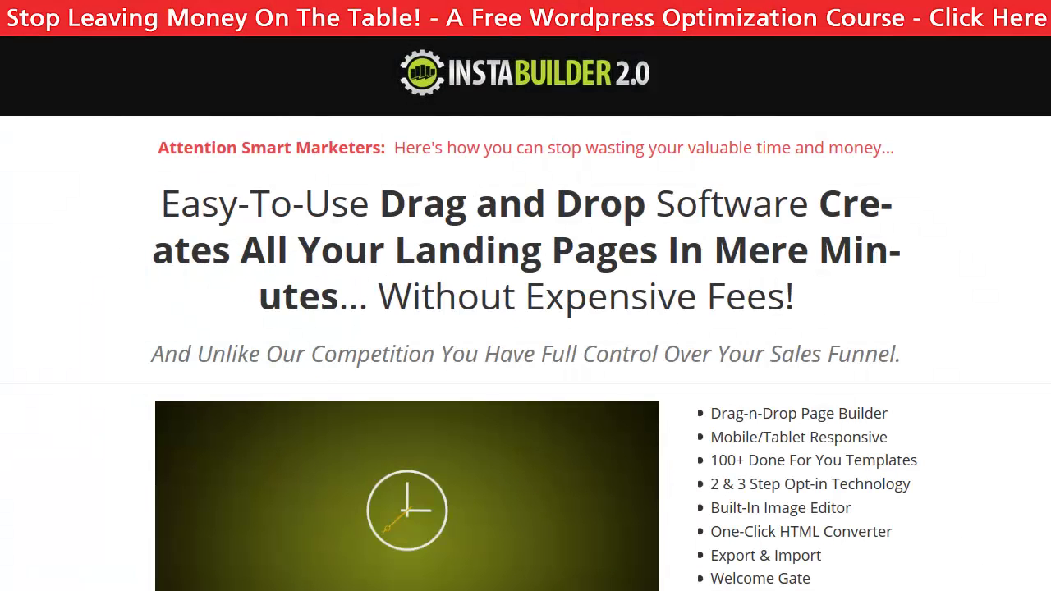
Step: Scroll down the InstaBuilder 2.0 sales page and autoscroll through the 32 Reasons section
scroll(525, 328, "down", 10)
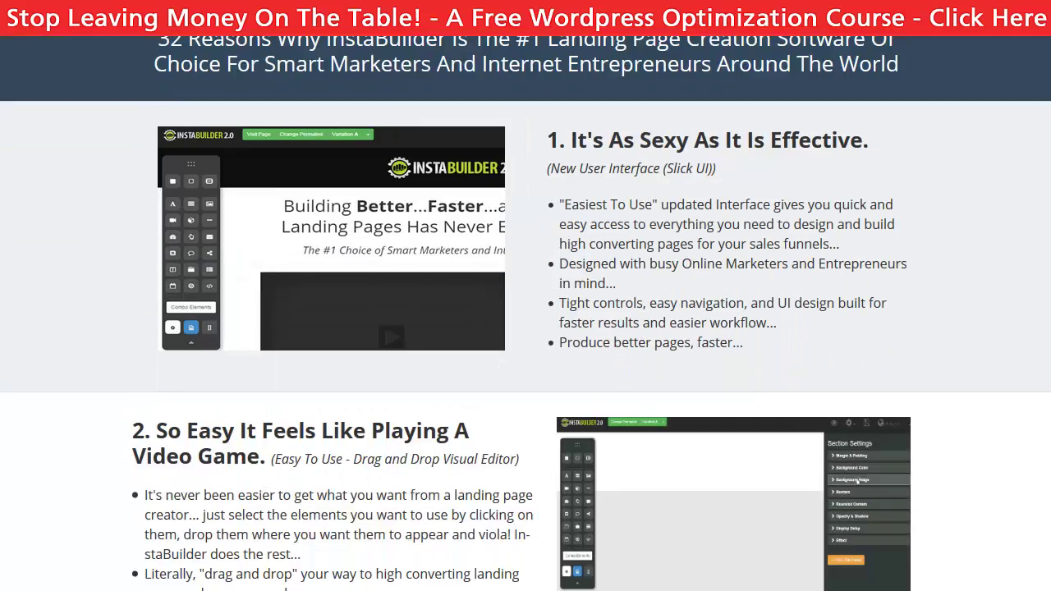
middle_click(1015, 98)
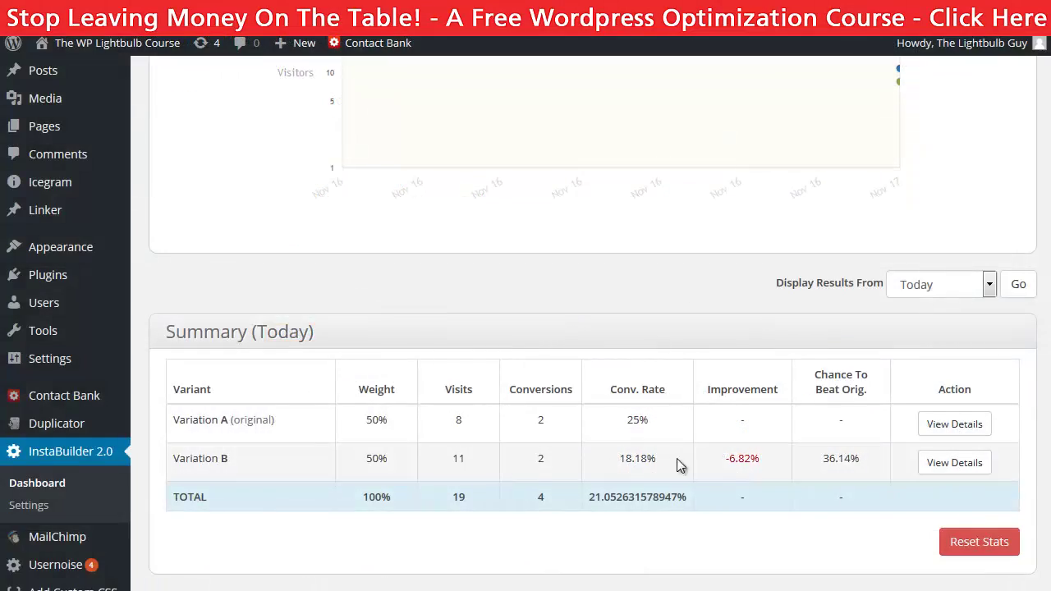
left_click(954, 462)
scroll(586, 445, "down", 5)
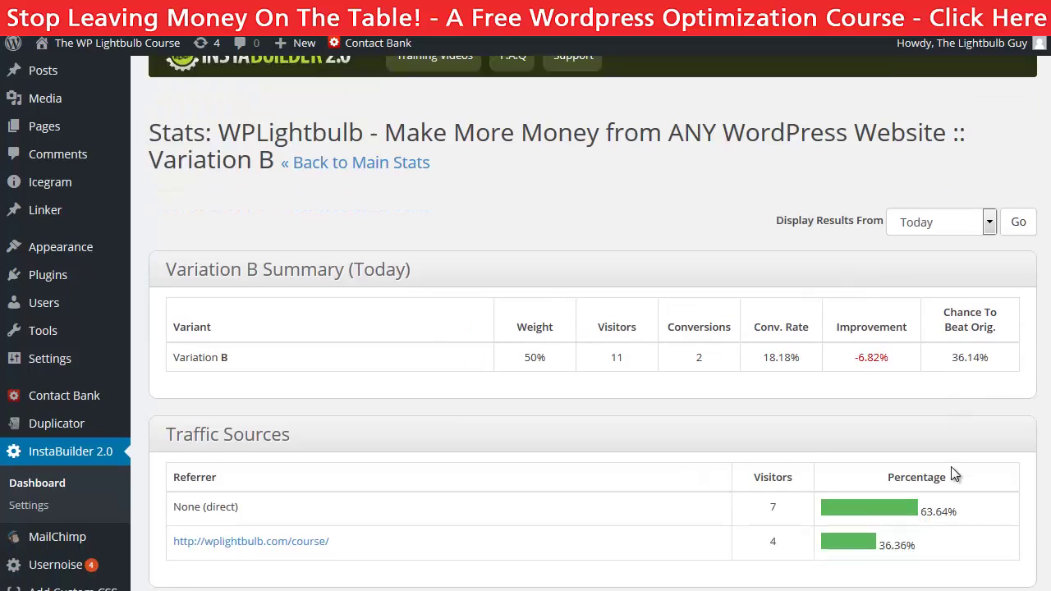
scroll(603, 523, "down", 2)
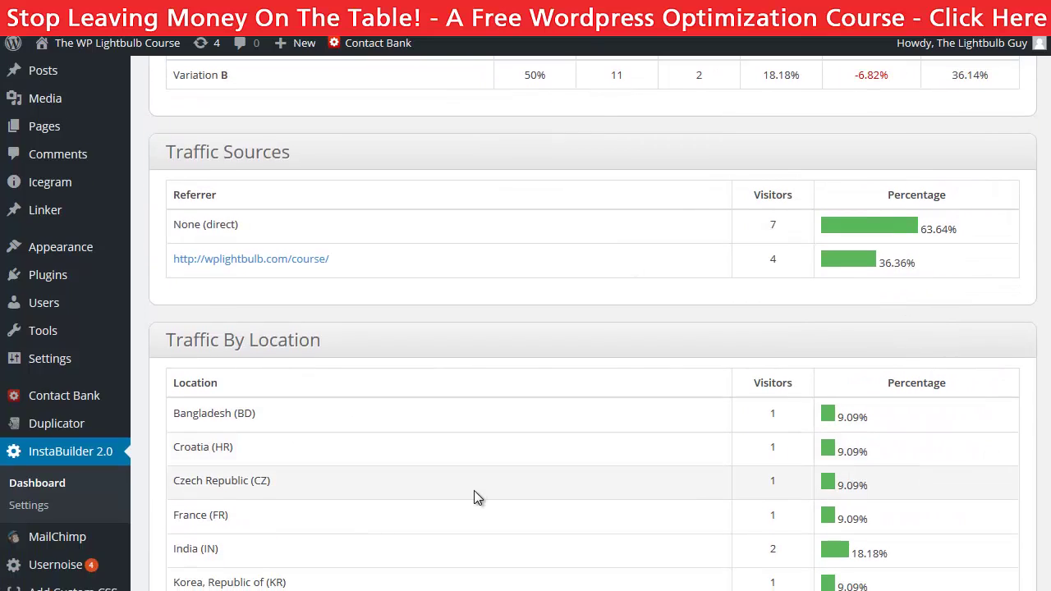
scroll(474, 491, "up", 5)
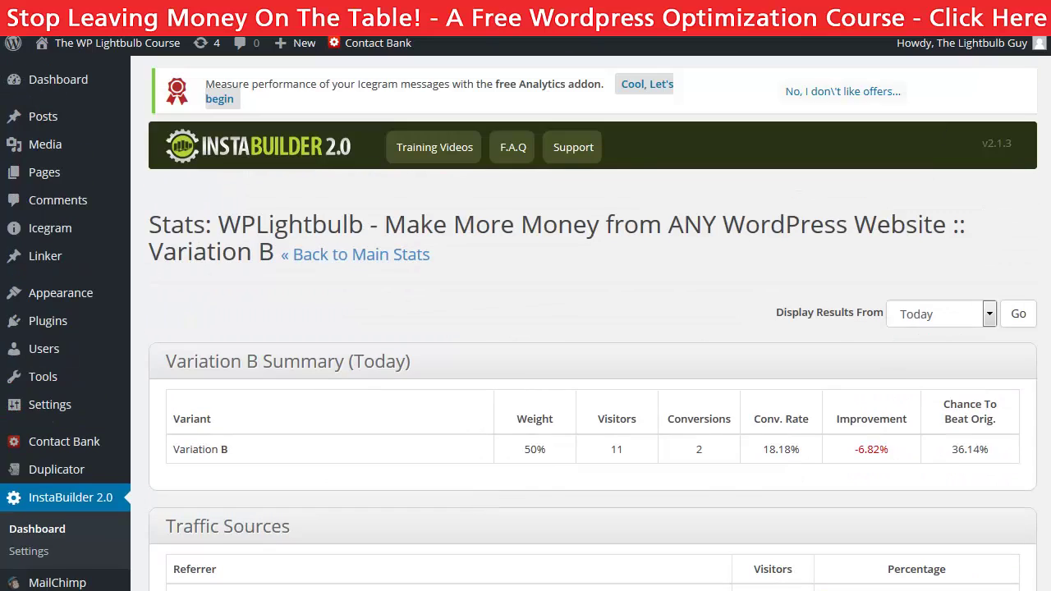
key("alt+Left")
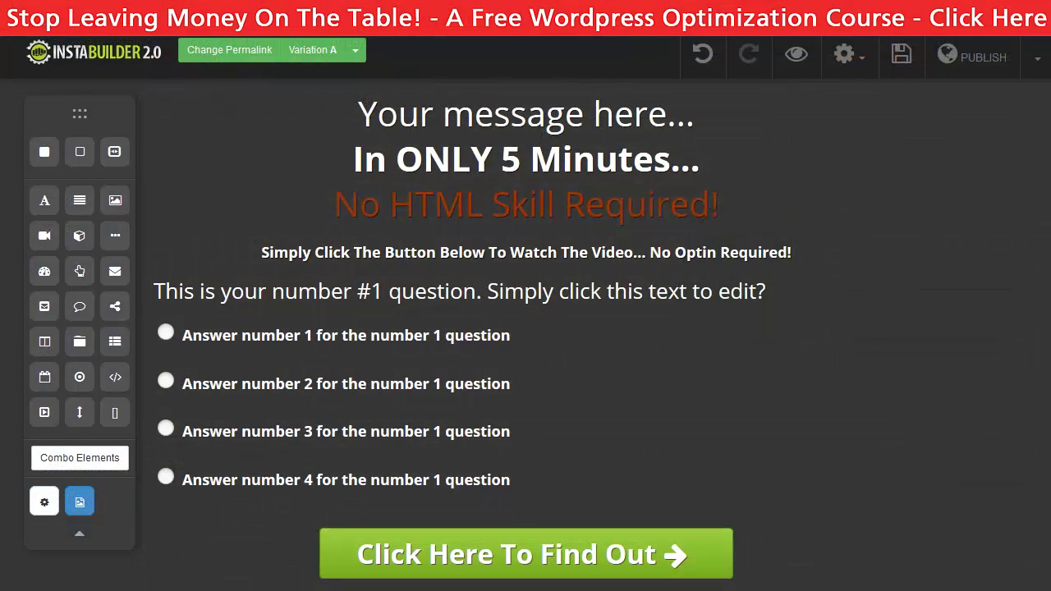
Step: Check the exit splash page settings, then delete the image placeholder below the headline
left_click(849, 54)
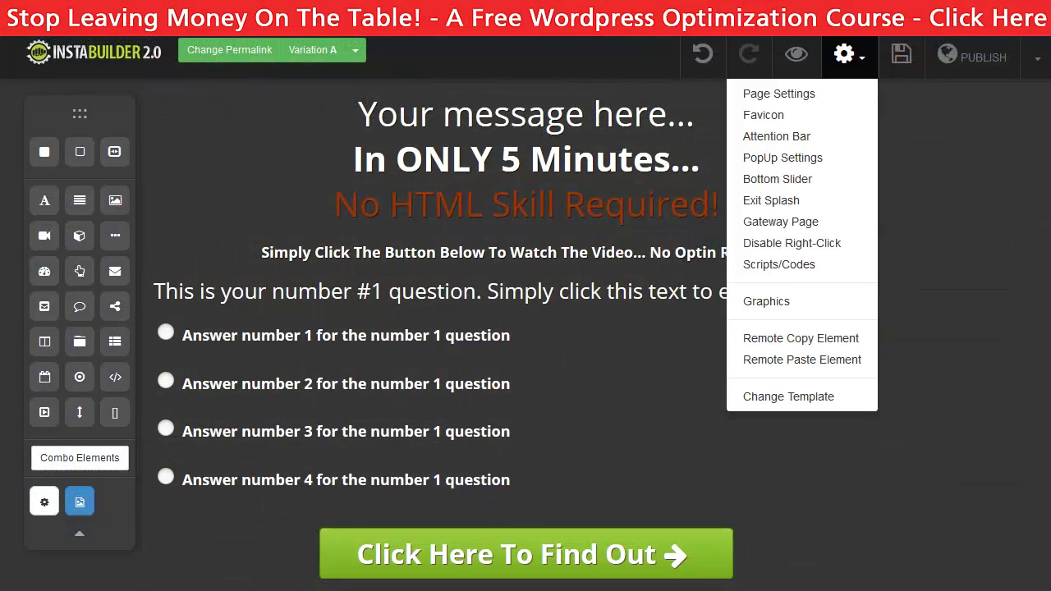
left_click(802, 201)
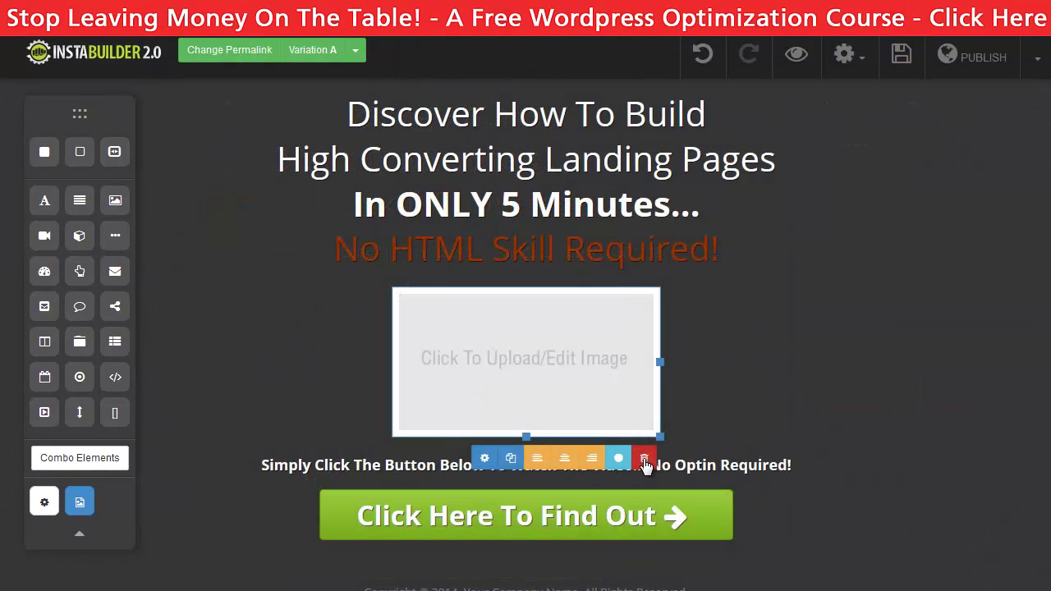
left_click(643, 458)
left_click(529, 273)
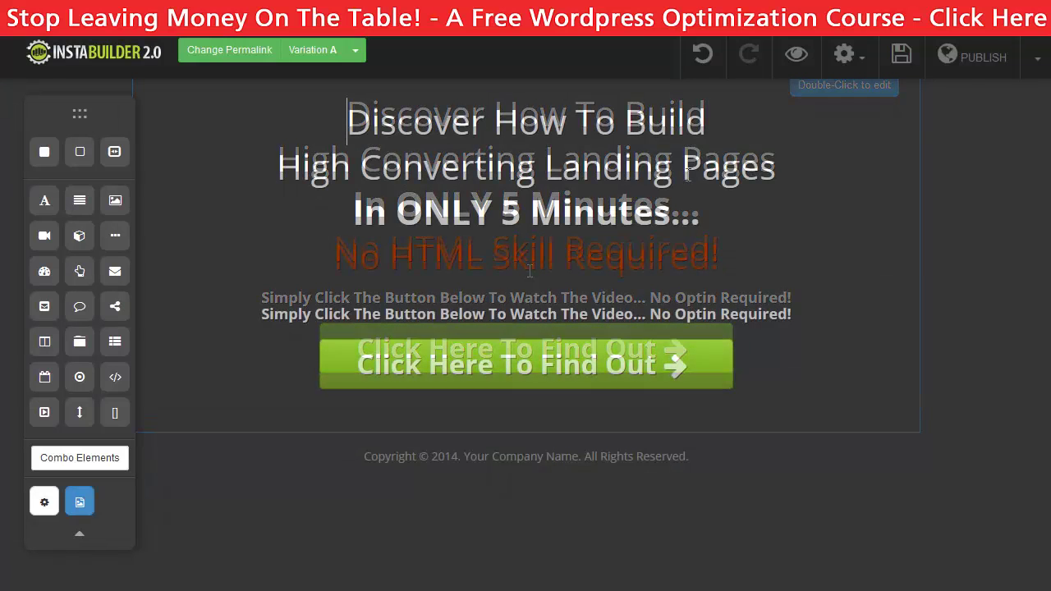
Step: Replace both Discover headline lines with 'Your message here...'
double_click(728, 168)
left_click_drag(794, 166, 285, 106)
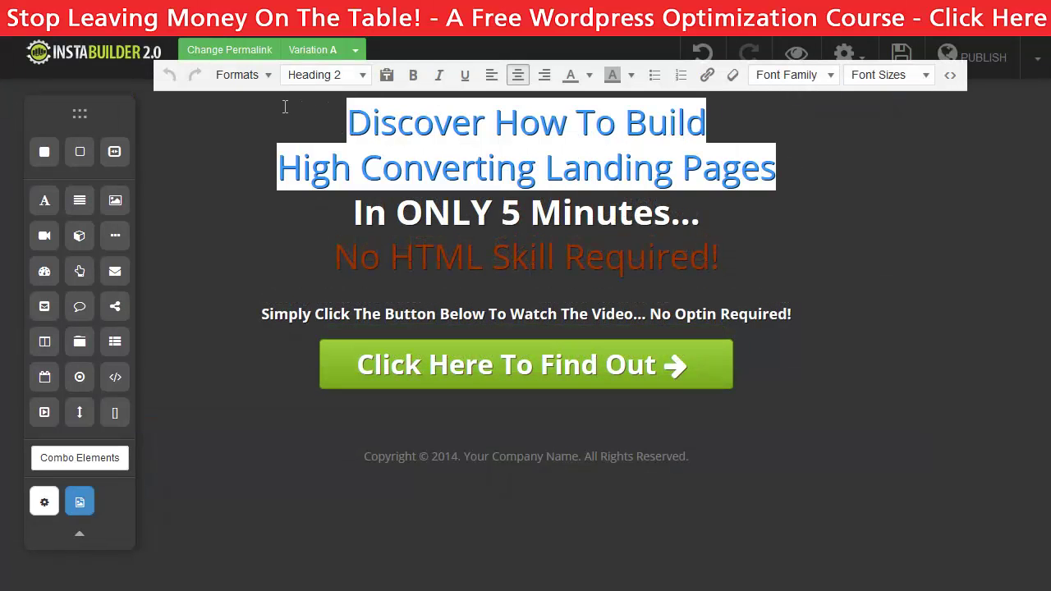
type("Your messa")
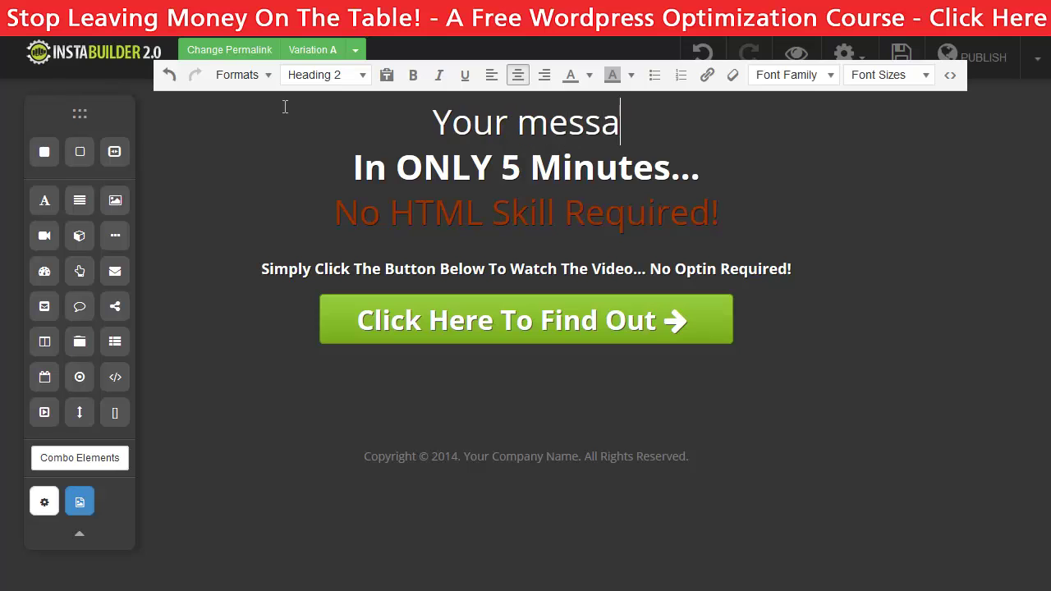
type("ge here...")
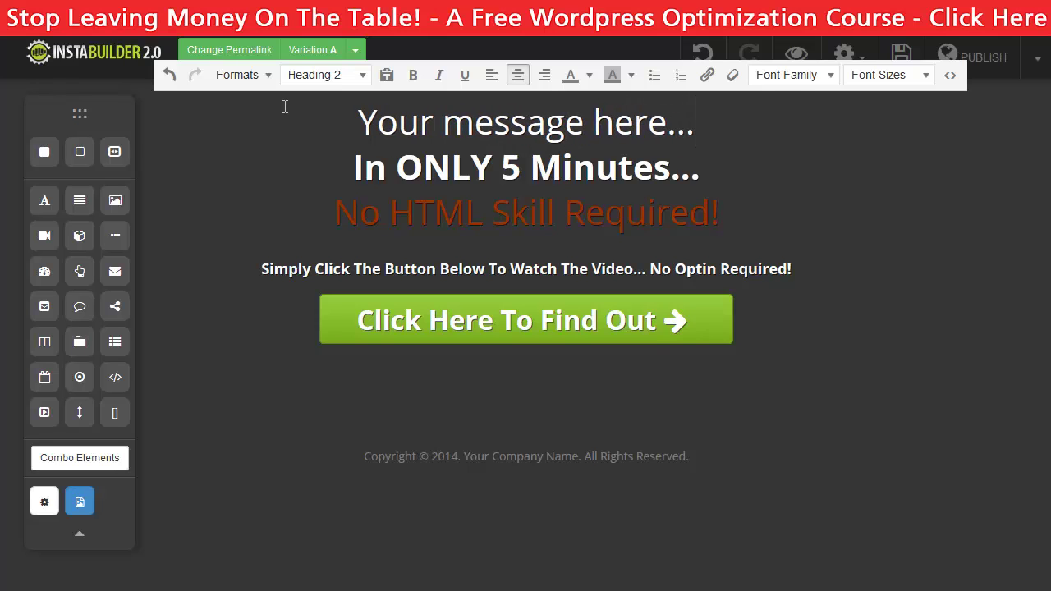
left_click(297, 142)
left_click(847, 53)
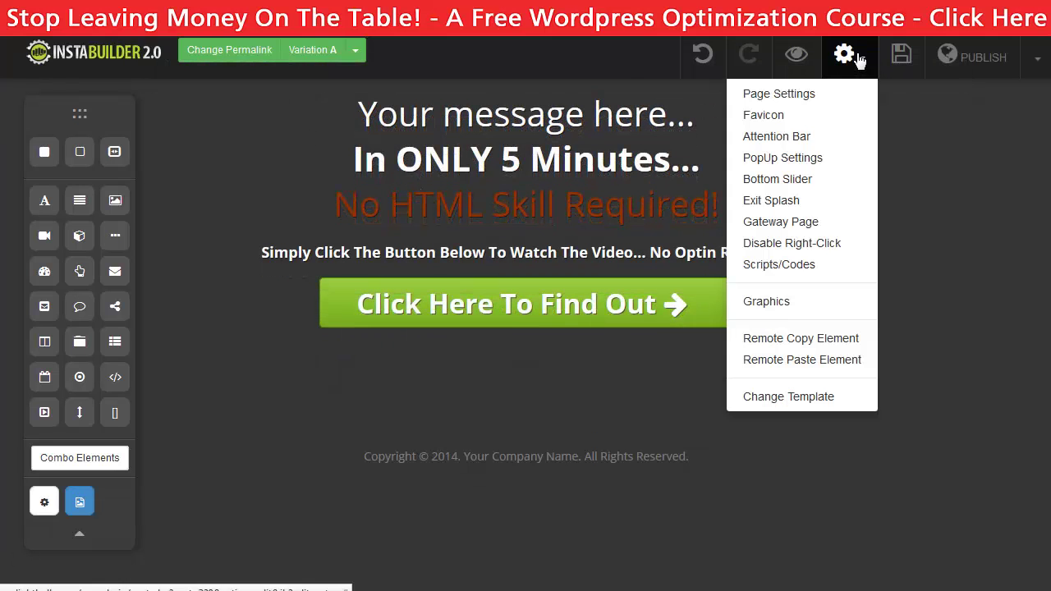
Step: Browse the built-in graphics library, then set the button's Display Animation to Fold
left_click(749, 302)
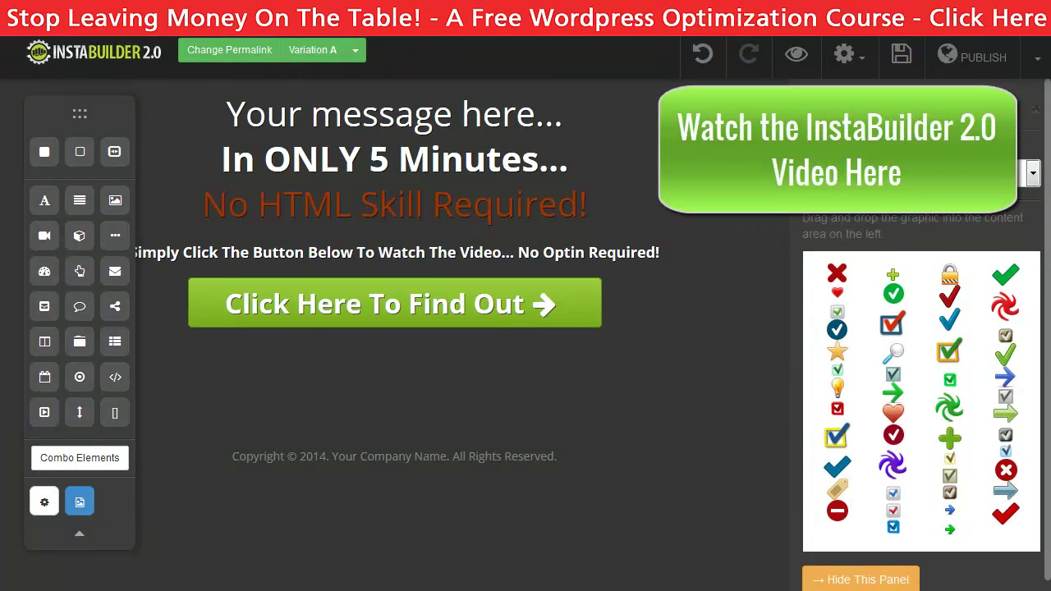
scroll(936, 498, "down", 3)
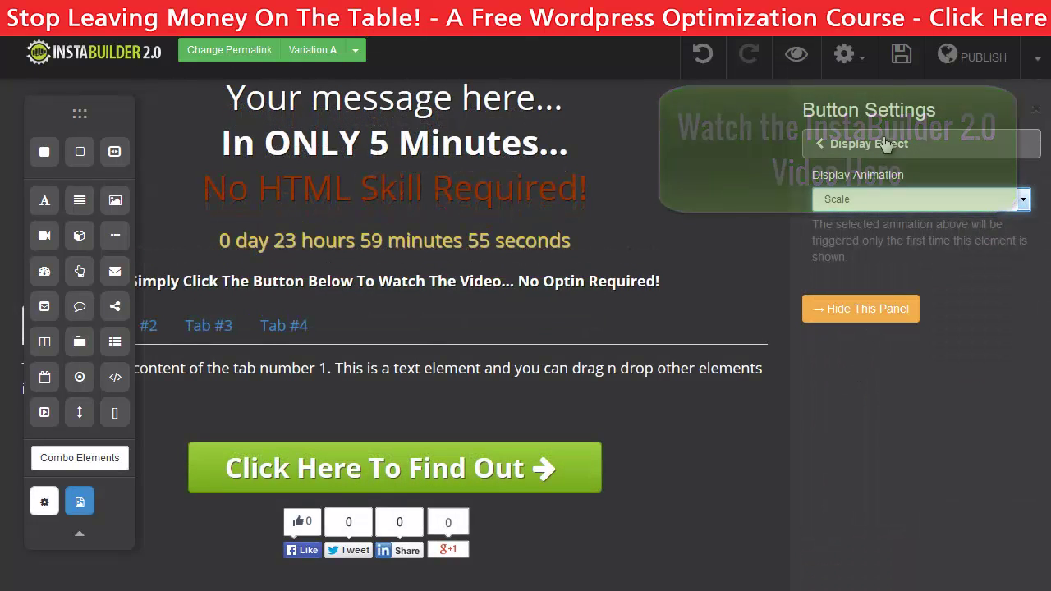
left_click(886, 198)
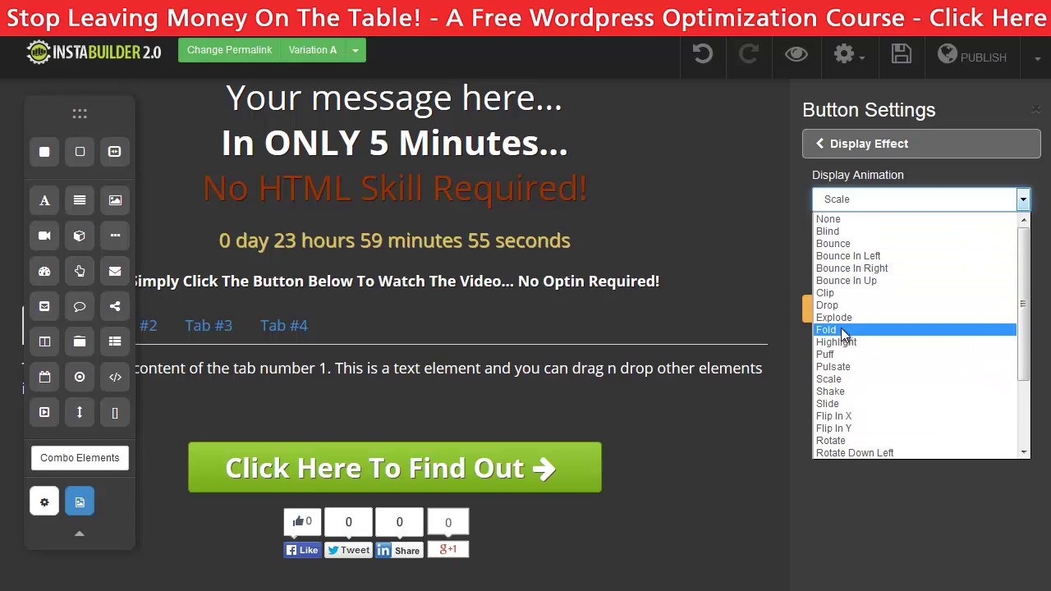
left_click(844, 330)
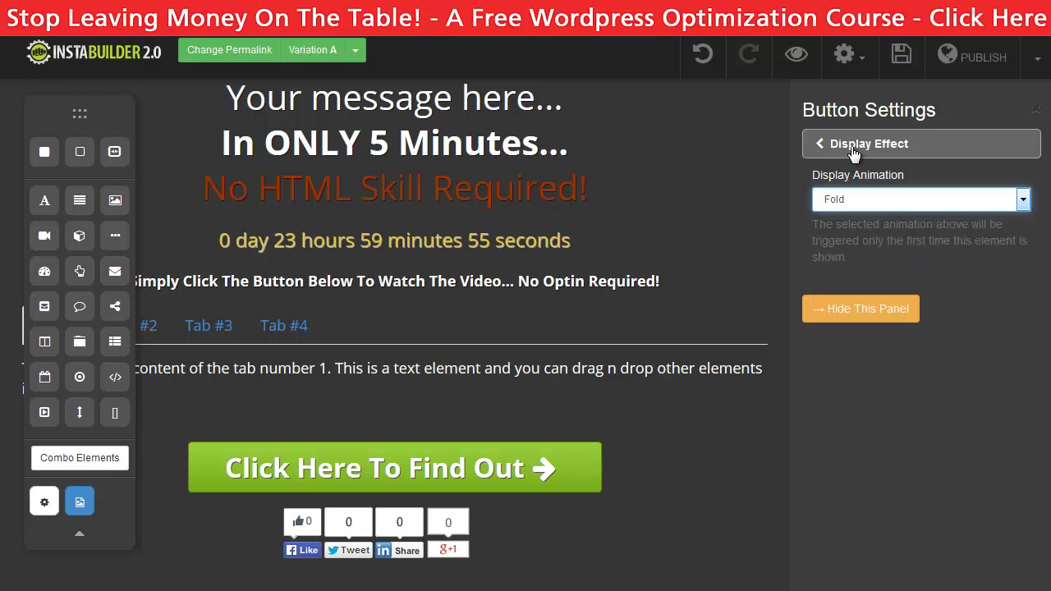
left_click(852, 145)
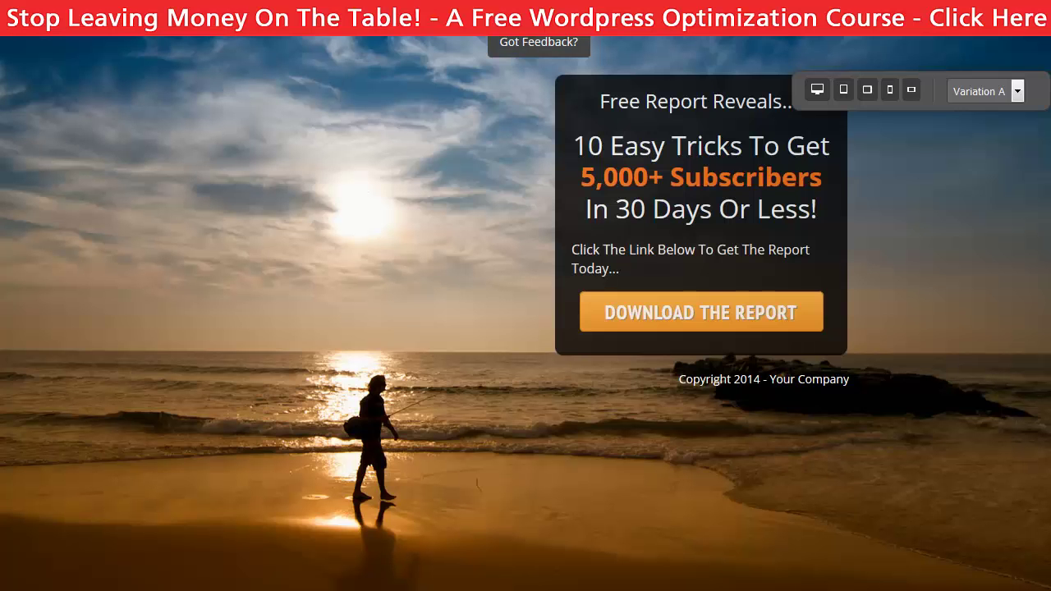
Step: In preview, open the Download The Report email popup, then reveal the Press Play video
left_click(729, 324)
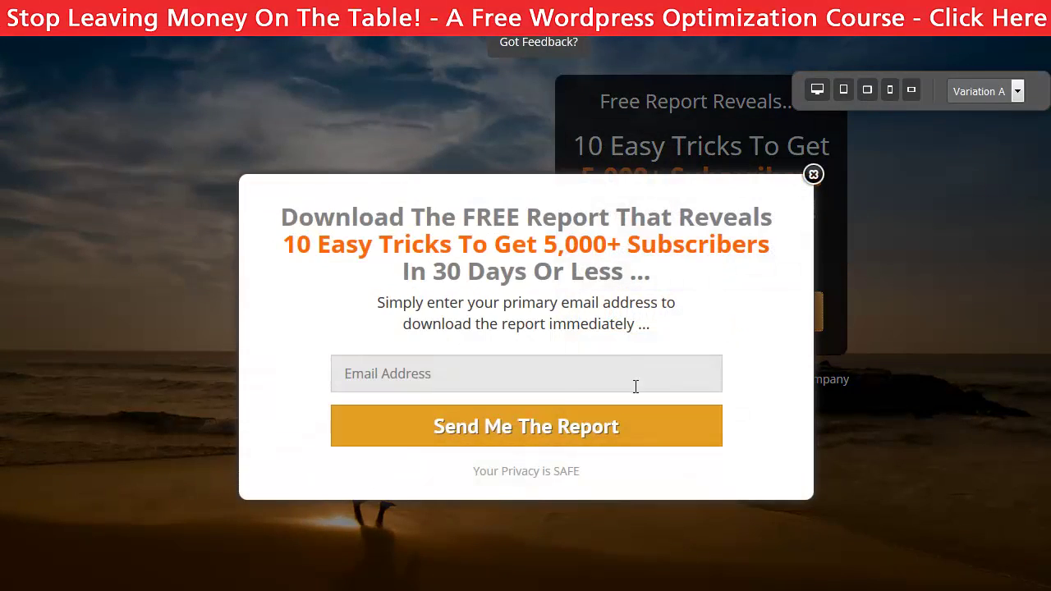
left_click(484, 387)
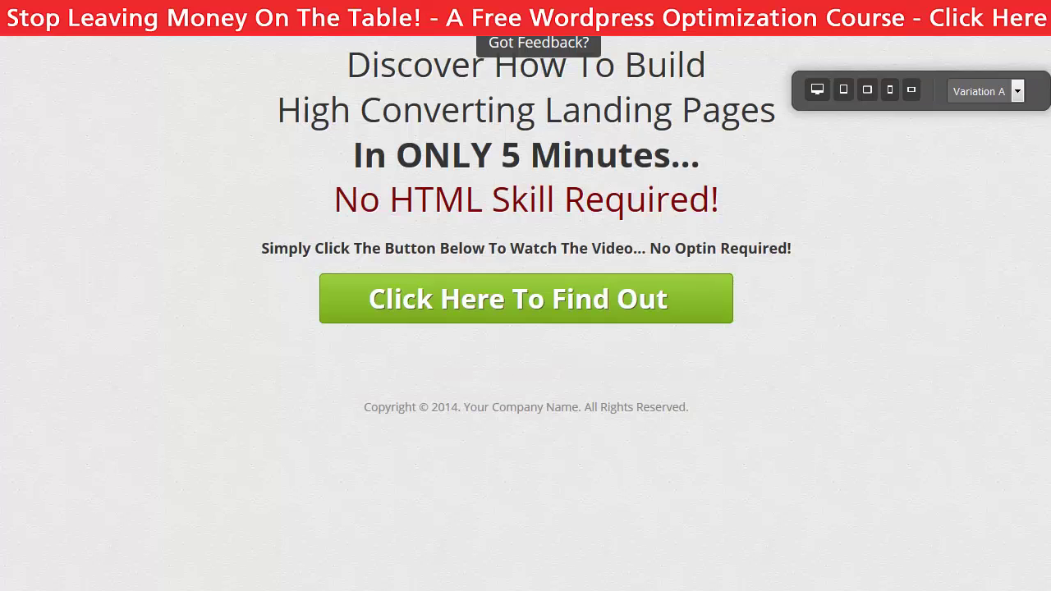
left_click(523, 316)
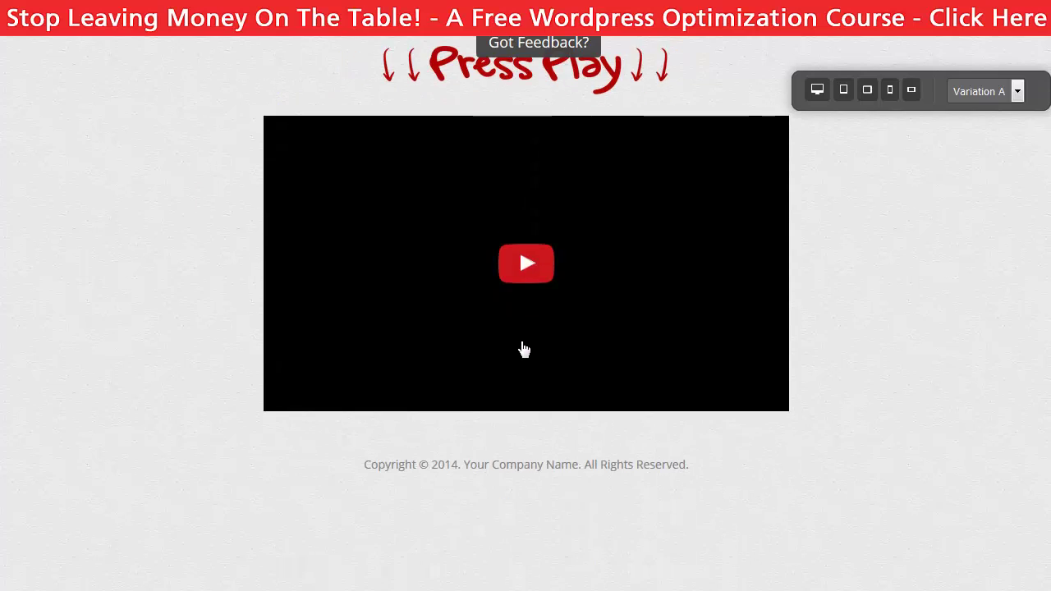